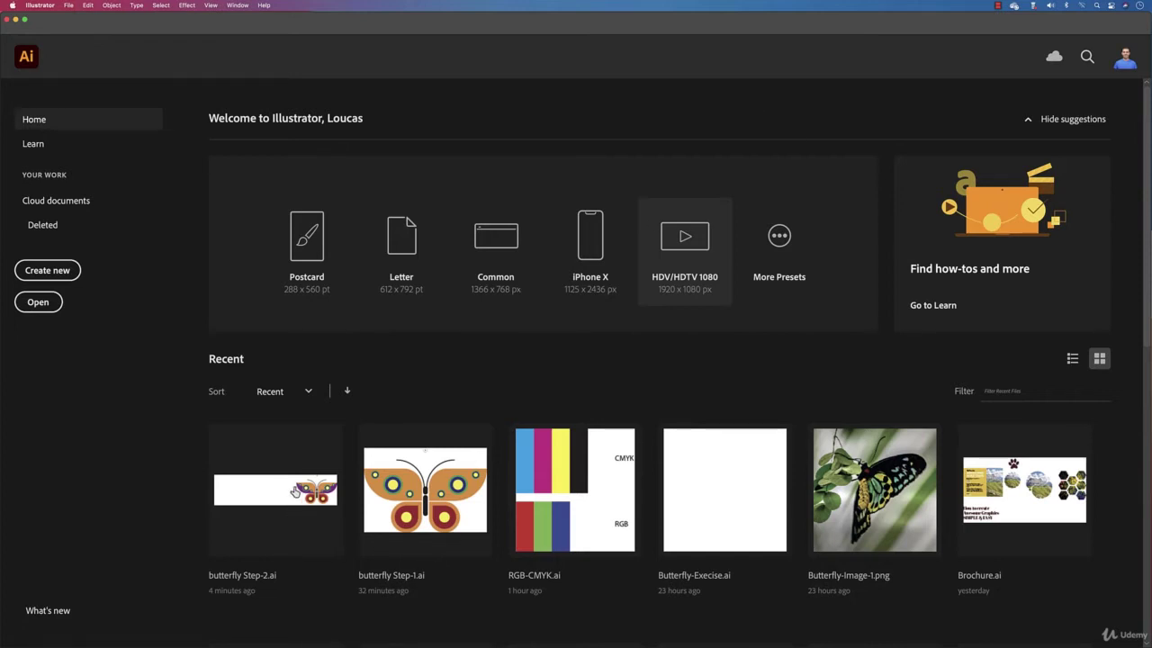
Step: Open butterfly Step-2.ai from the File menu and fit its artboard in the window
{"action": "left_click", "coordinate": [69, 5]}
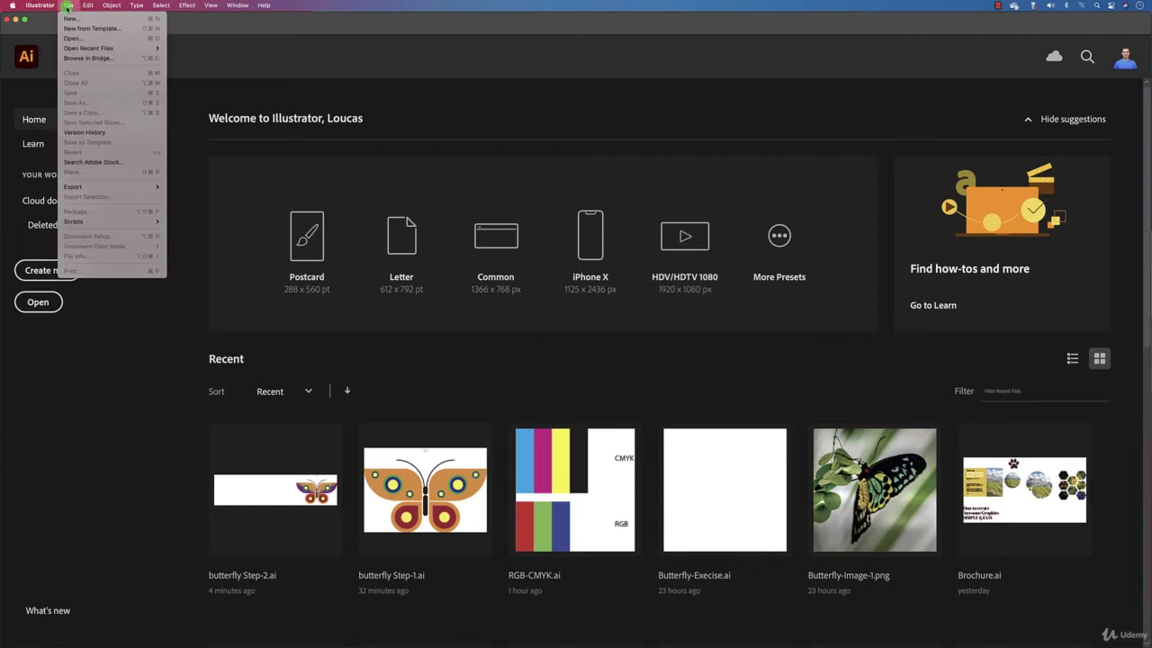
{"action": "left_click", "coordinate": [79, 38]}
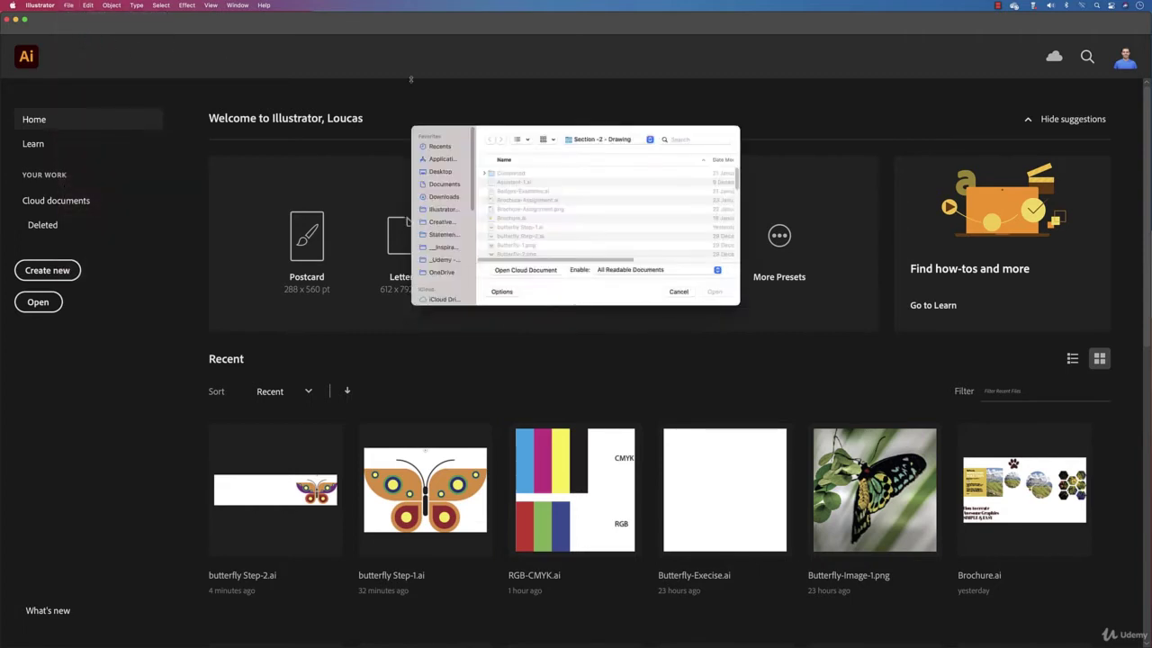
{"action": "left_click", "coordinate": [535, 235]}
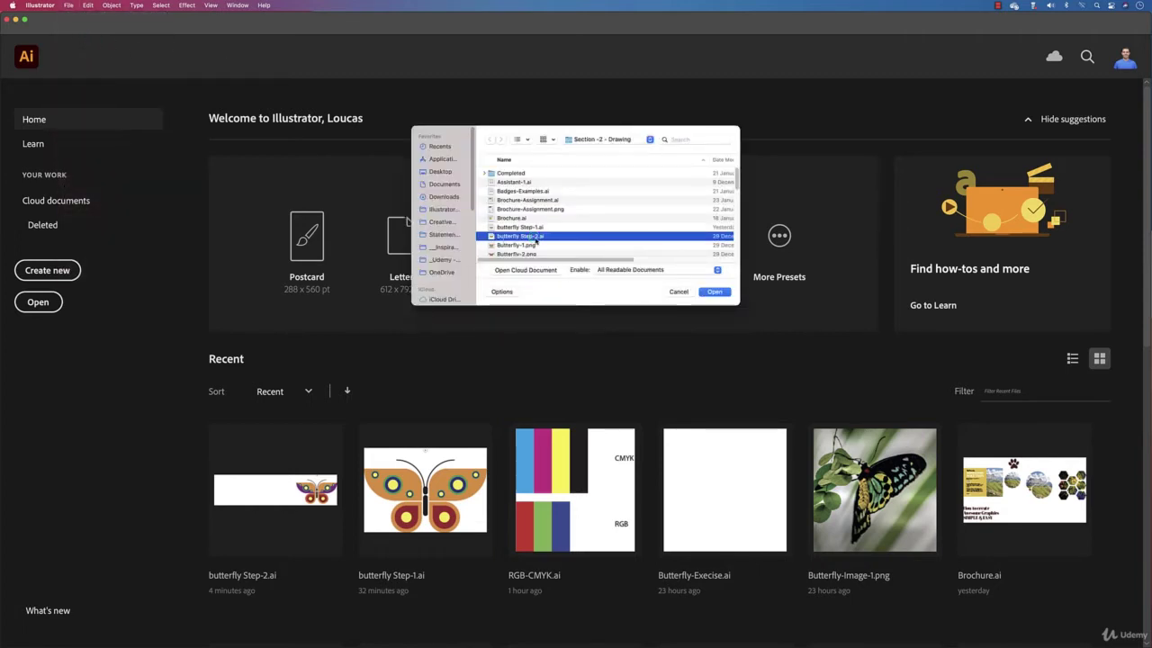
{"action": "left_click", "coordinate": [714, 292]}
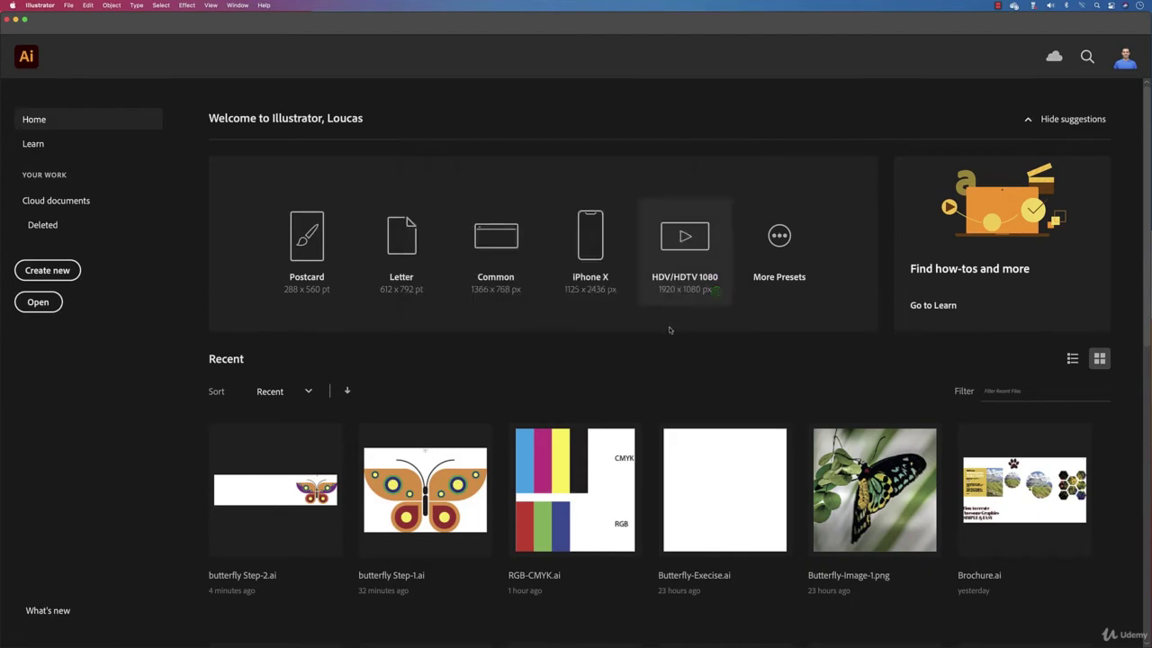
{"action": "key", "text": "super+0"}
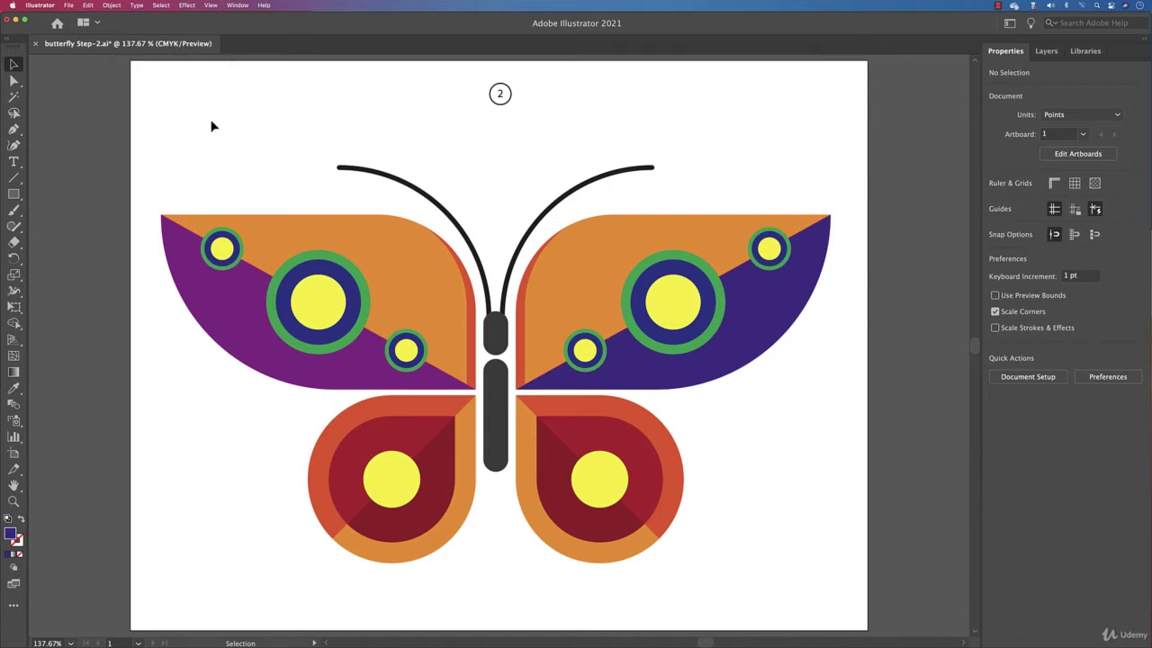
Step: Set the butterfly document's Document Color Mode to RGB Color
{"action": "left_click", "coordinate": [75, 7]}
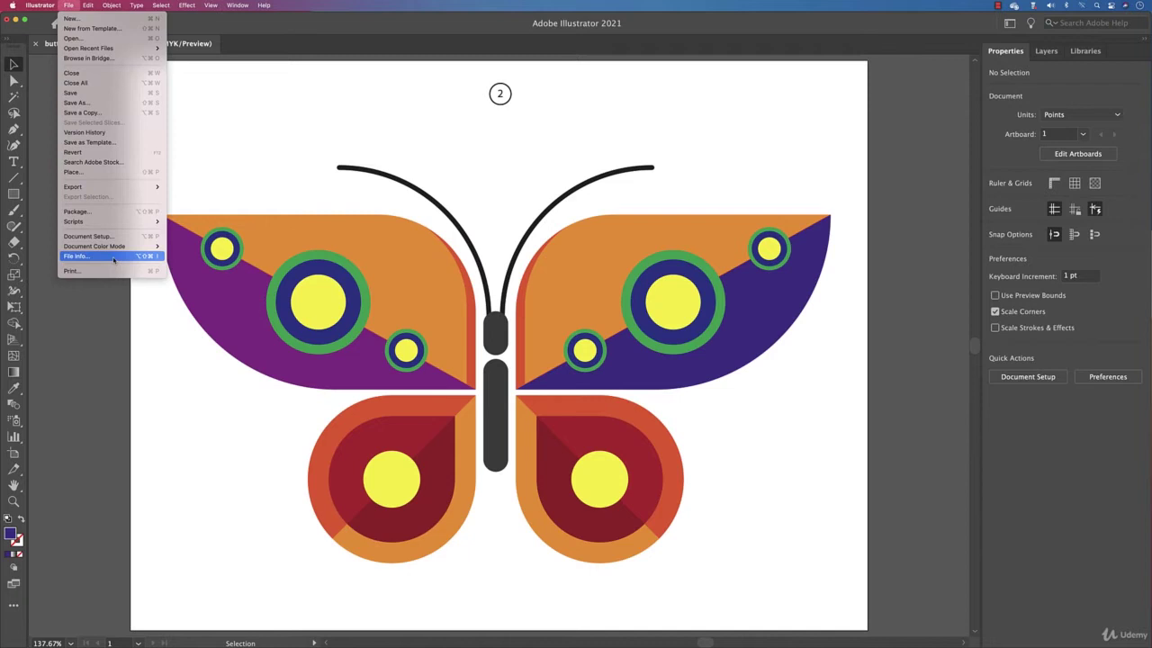
{"action": "mouse_move", "coordinate": [144, 246]}
{"action": "left_click", "coordinate": [186, 257]}
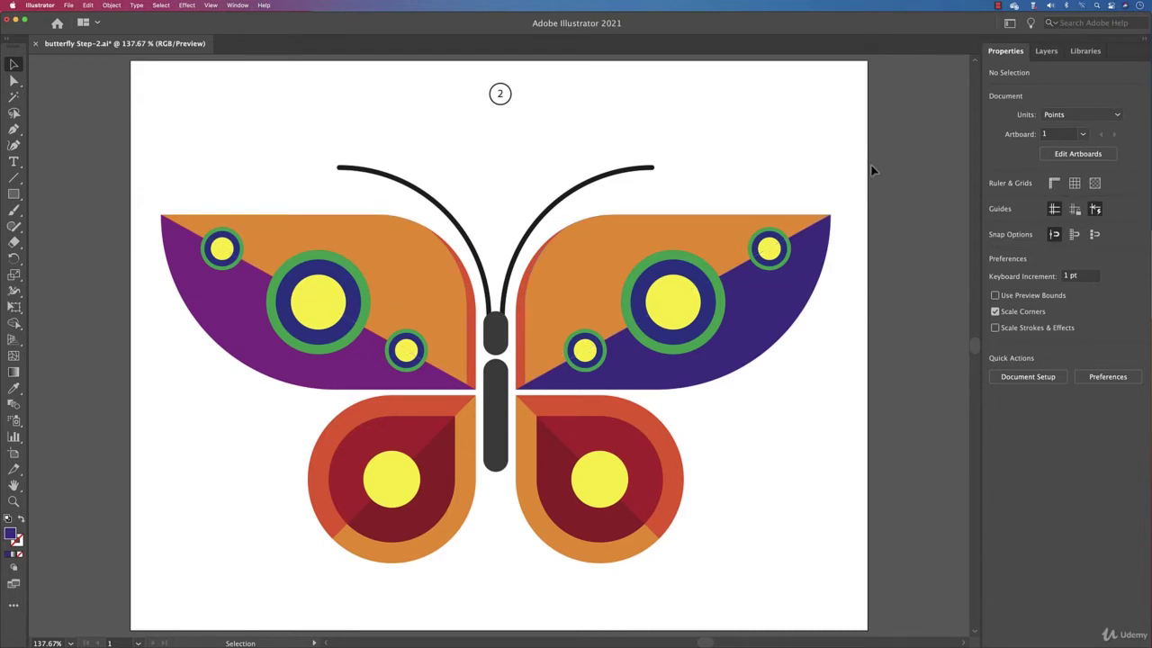
{"action": "left_click", "coordinate": [799, 290]}
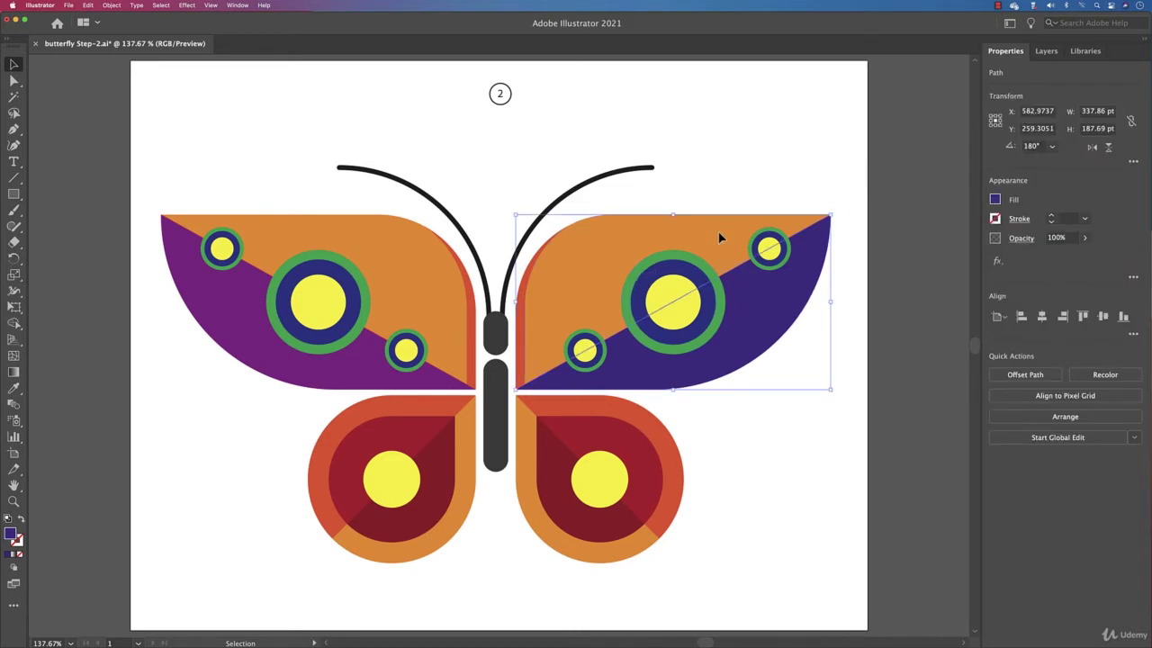
{"action": "left_click", "coordinate": [995, 200]}
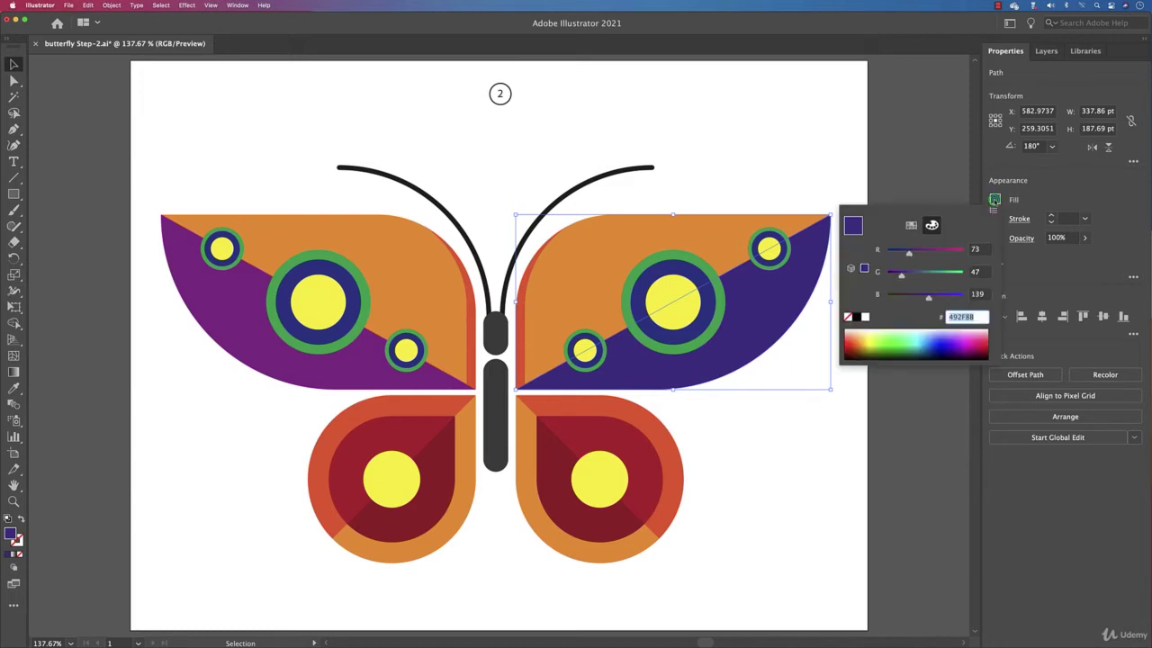
{"action": "left_click", "coordinate": [911, 225]}
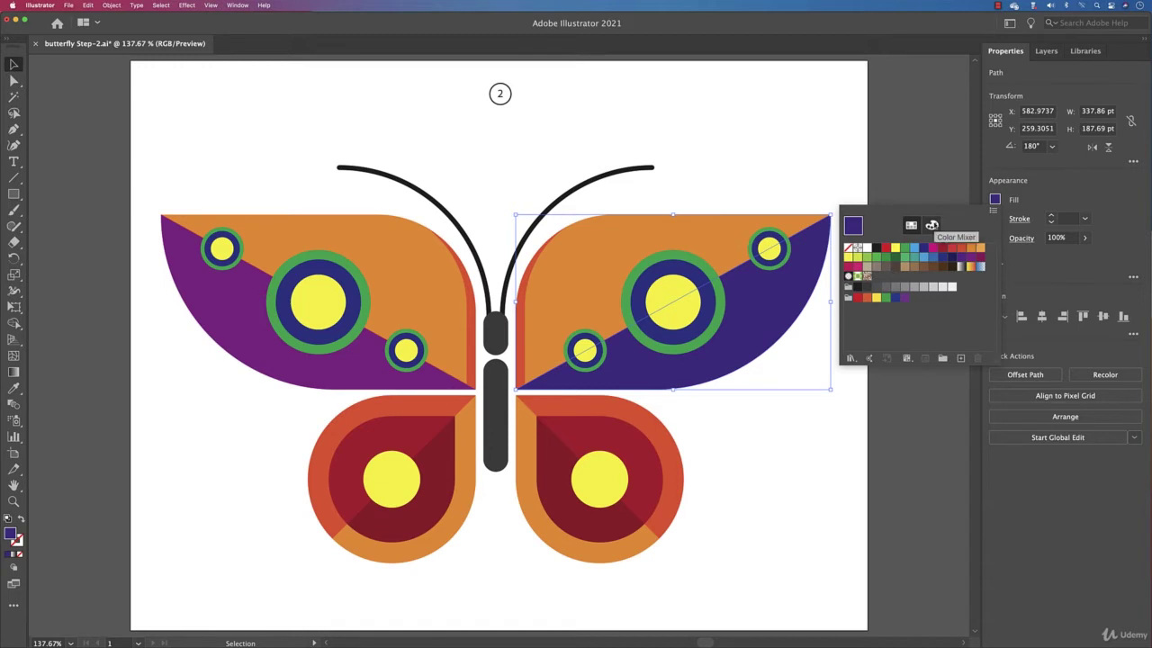
{"action": "left_click", "coordinate": [931, 224]}
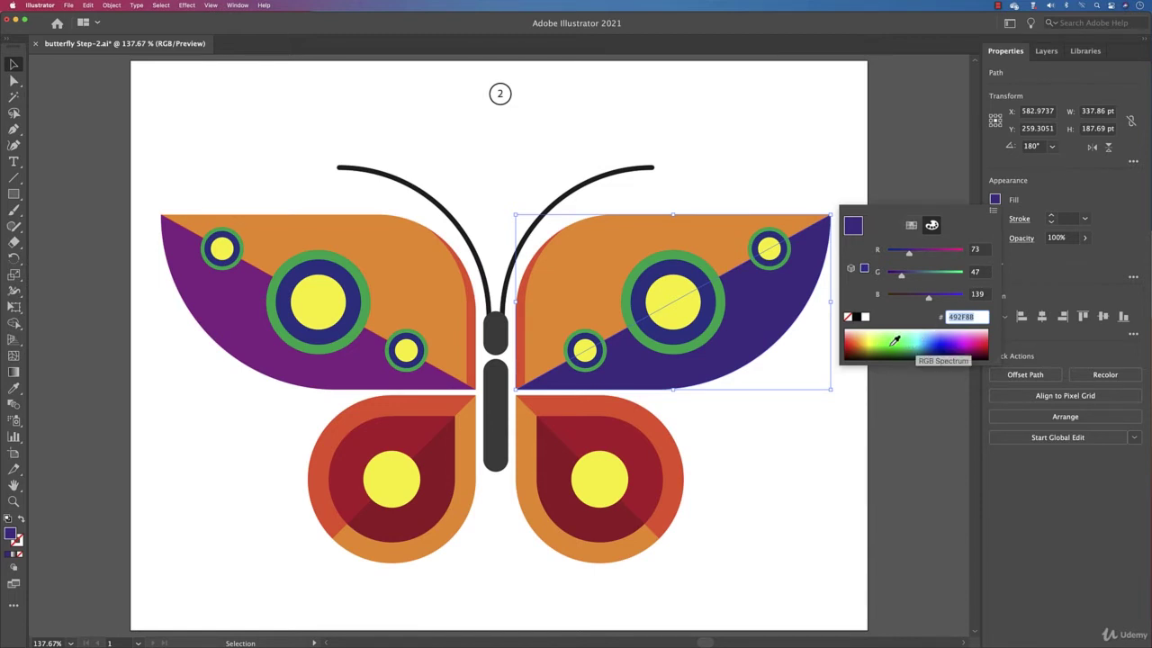
{"action": "left_click", "coordinate": [721, 258]}
{"action": "left_click", "coordinate": [724, 247]}
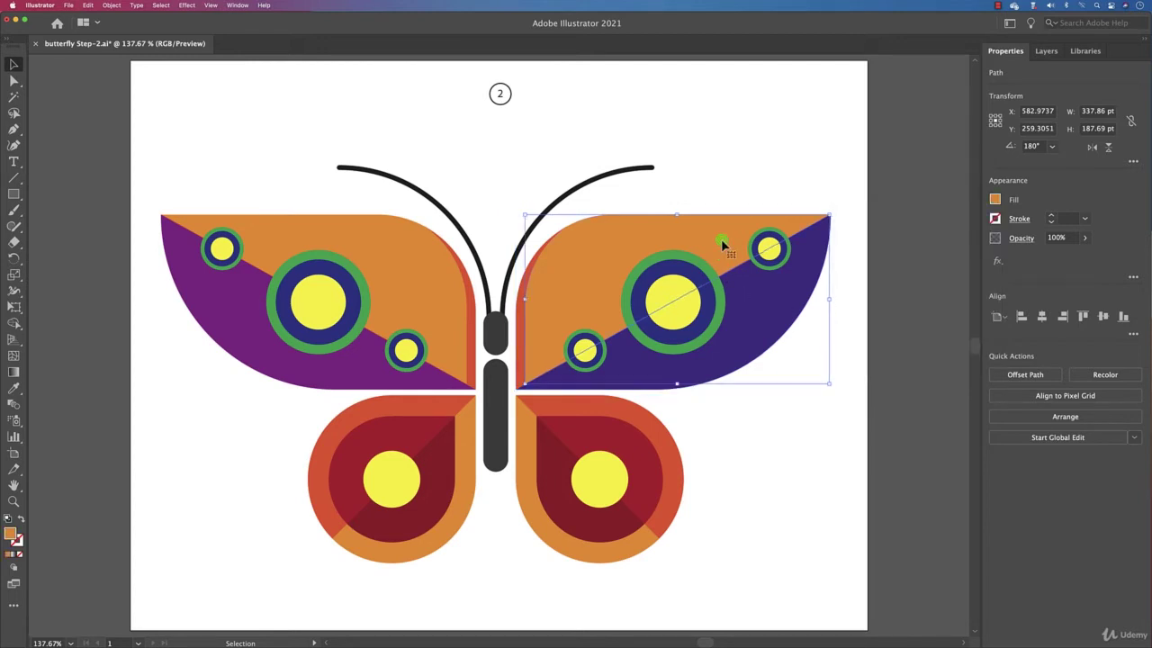
{"action": "left_click", "coordinate": [996, 201]}
{"action": "left_click", "coordinate": [911, 225]}
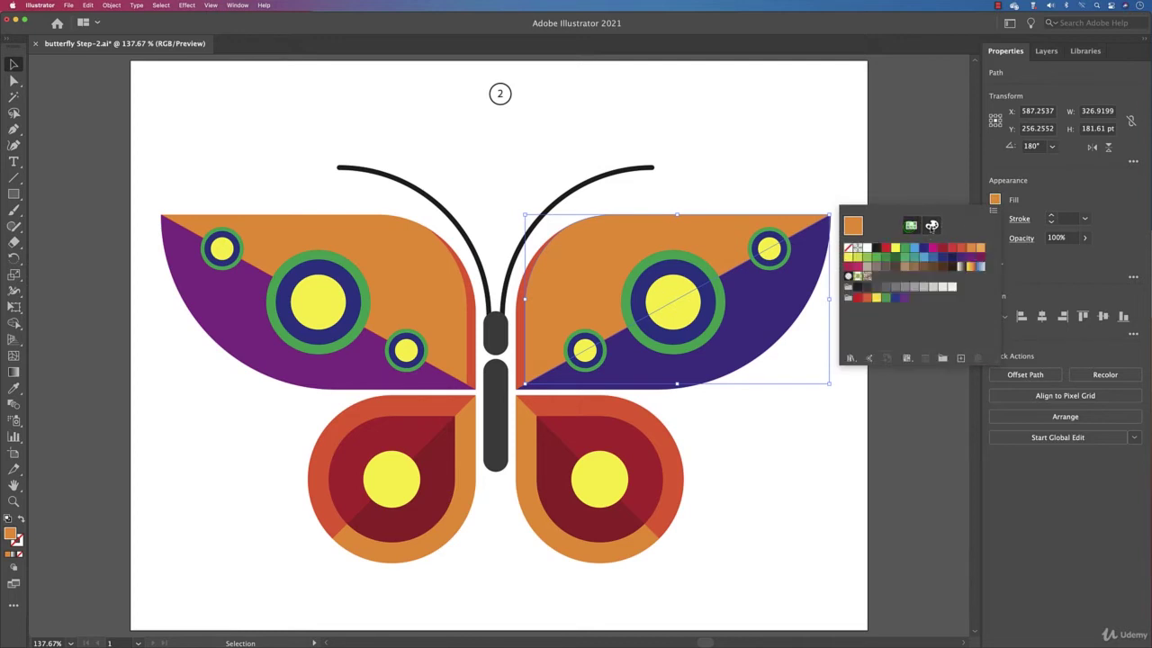
{"action": "left_click", "coordinate": [931, 225]}
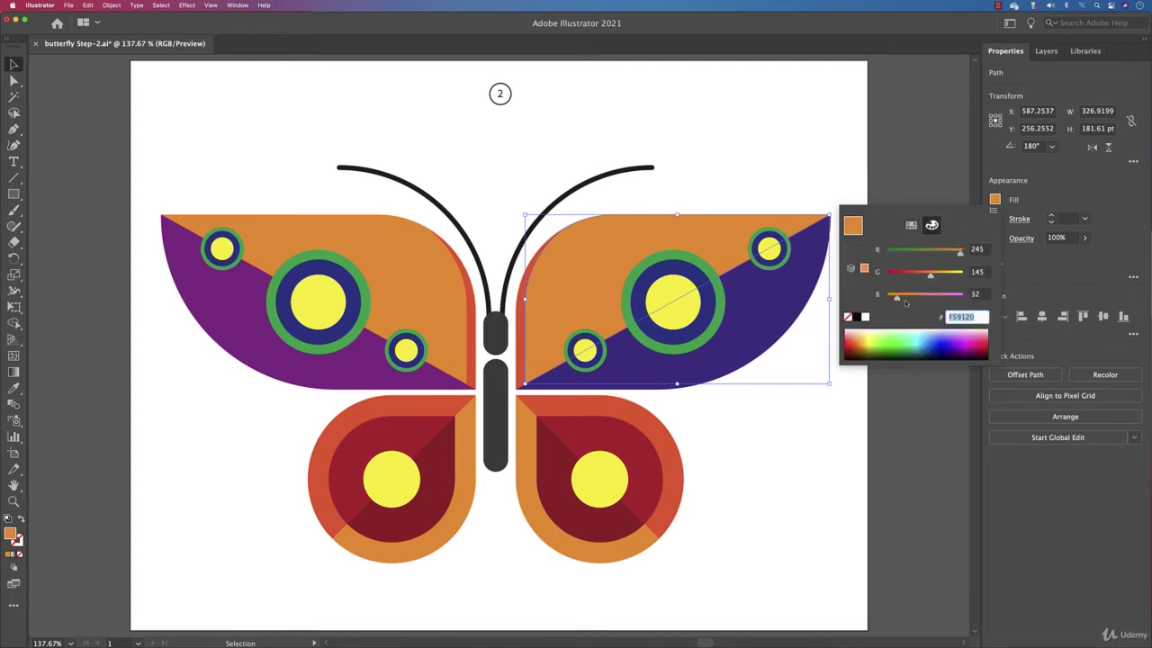
{"action": "left_click_drag", "start_coordinate": [897, 296], "coordinate": [939, 254]}
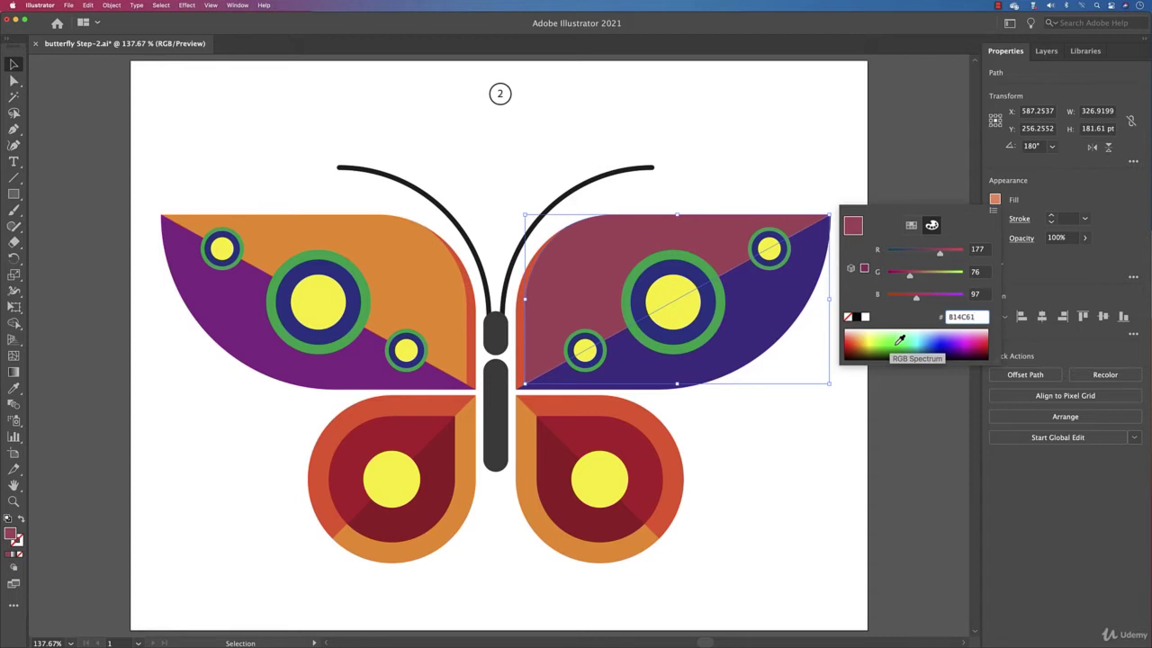
{"action": "left_click", "coordinate": [898, 339]}
{"action": "left_click", "coordinate": [886, 335]}
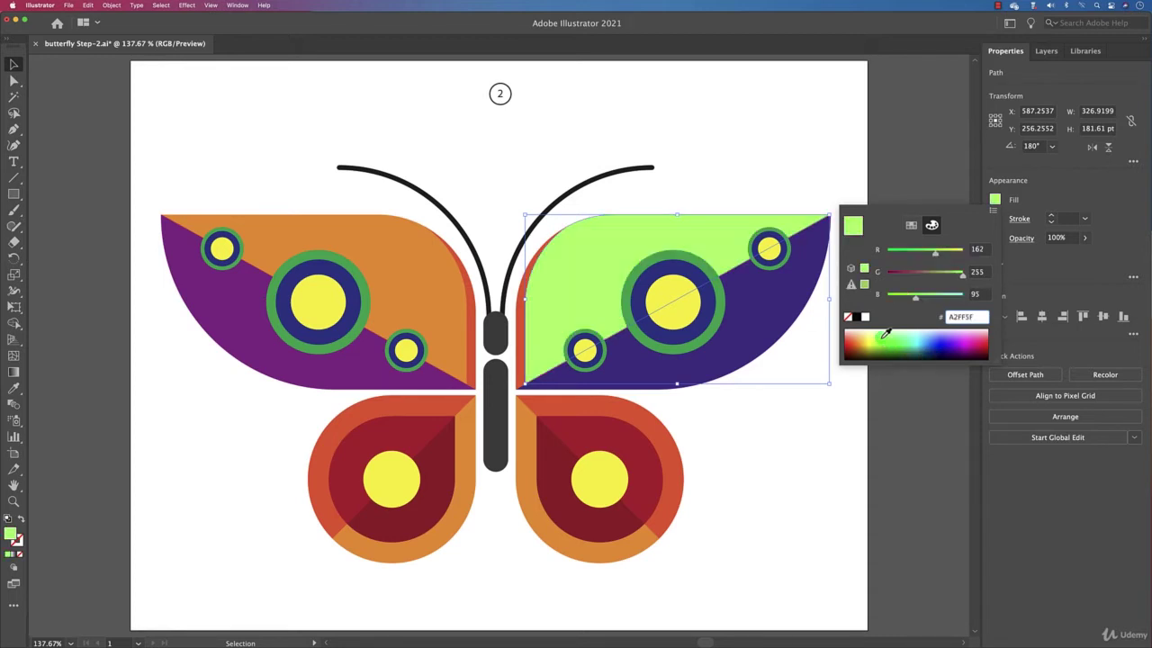
{"action": "left_click", "coordinate": [912, 338]}
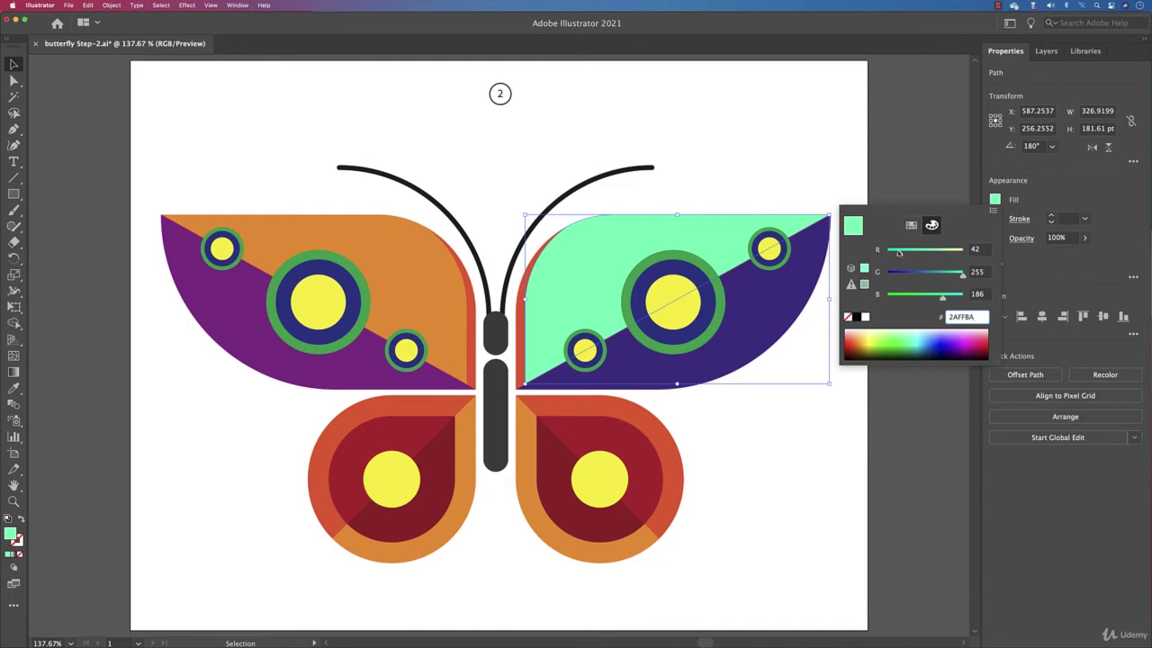
{"action": "left_click", "coordinate": [921, 170]}
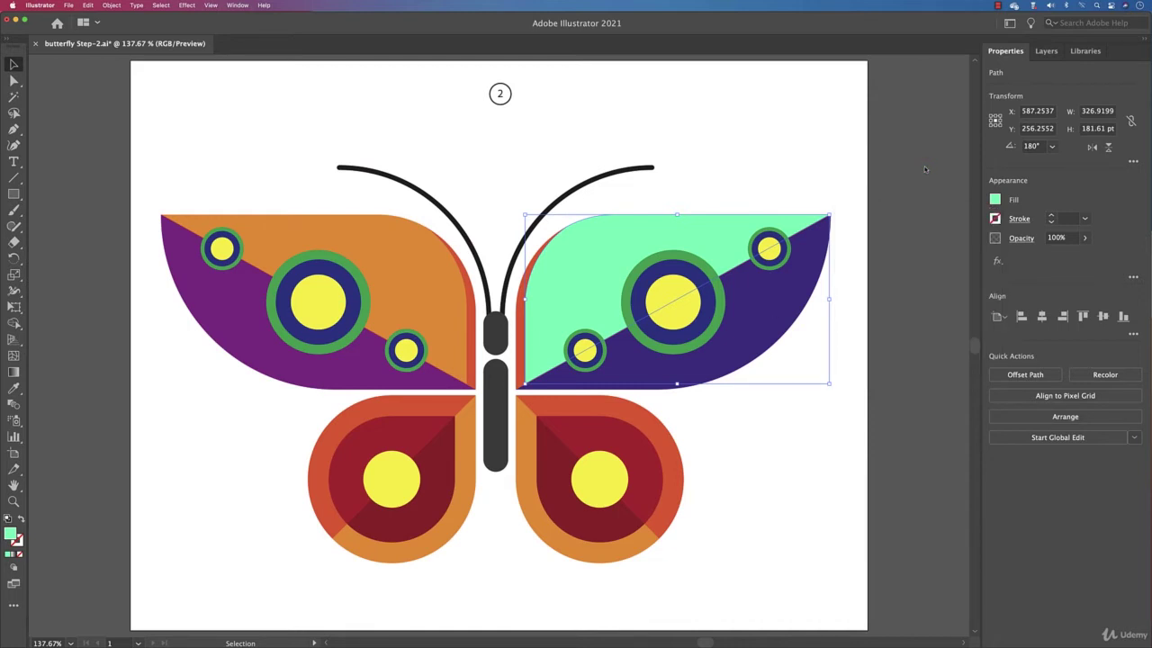
{"action": "key", "text": "super+z"}
{"action": "key", "text": "super+z"}
{"action": "key", "text": "super+z"}
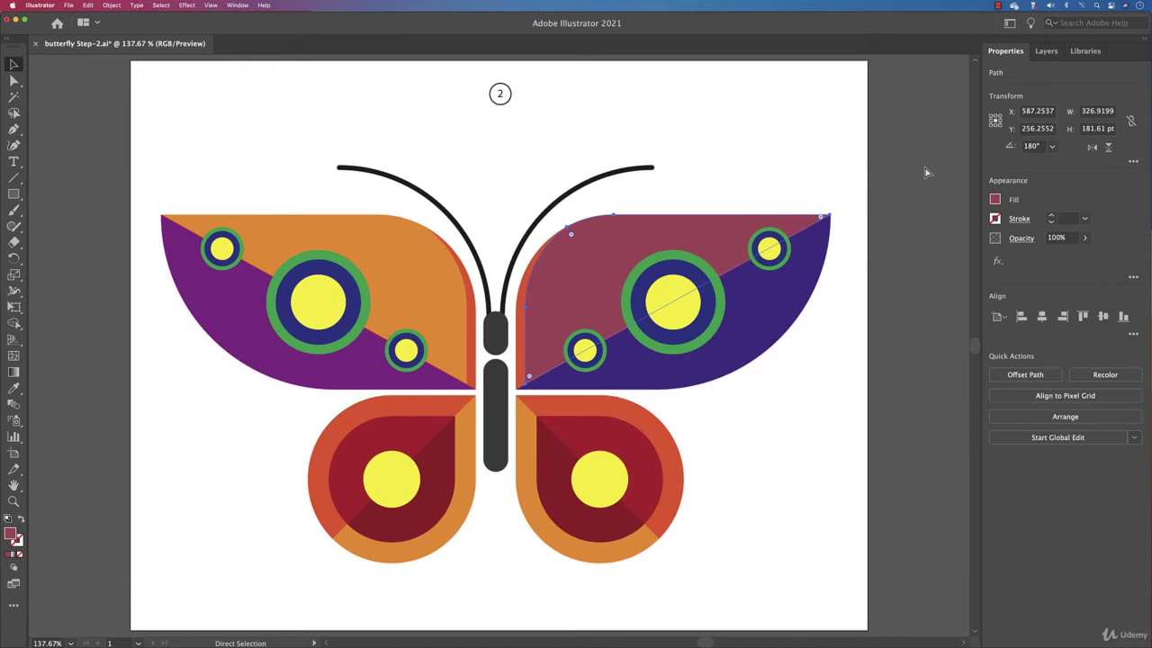
{"action": "key", "text": "super+z"}
{"action": "key", "text": "super+z"}
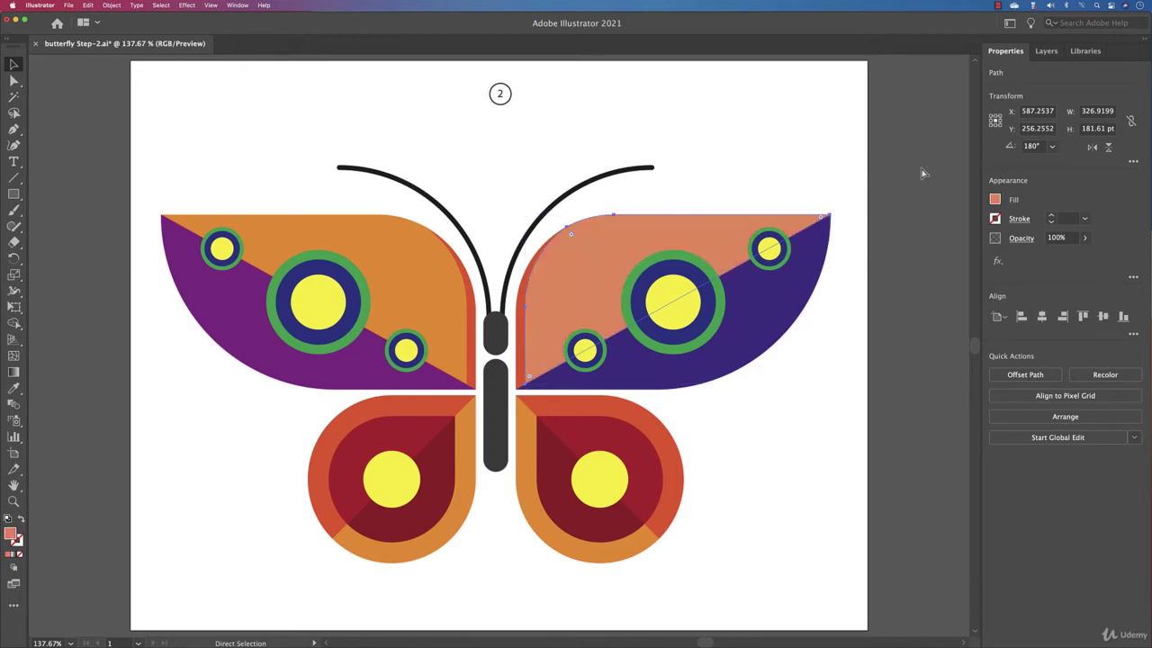
{"action": "key", "text": "super+z"}
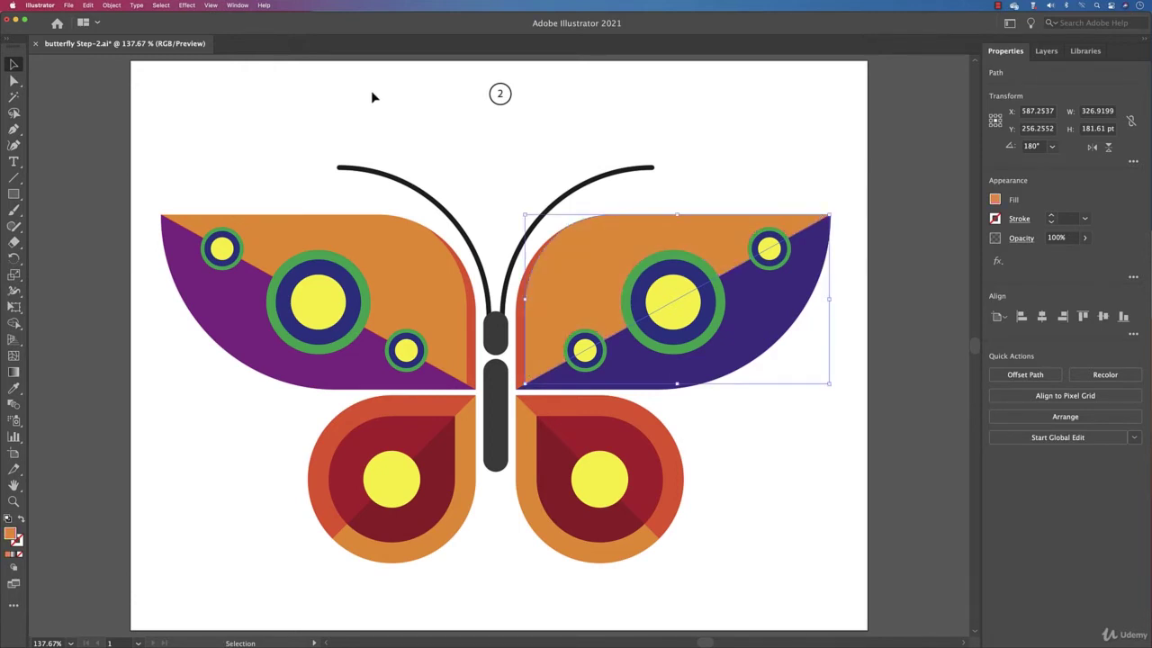
Step: Show the Swatches panel from the Window menu and float it beside the artwork
{"action": "left_click", "coordinate": [238, 5]}
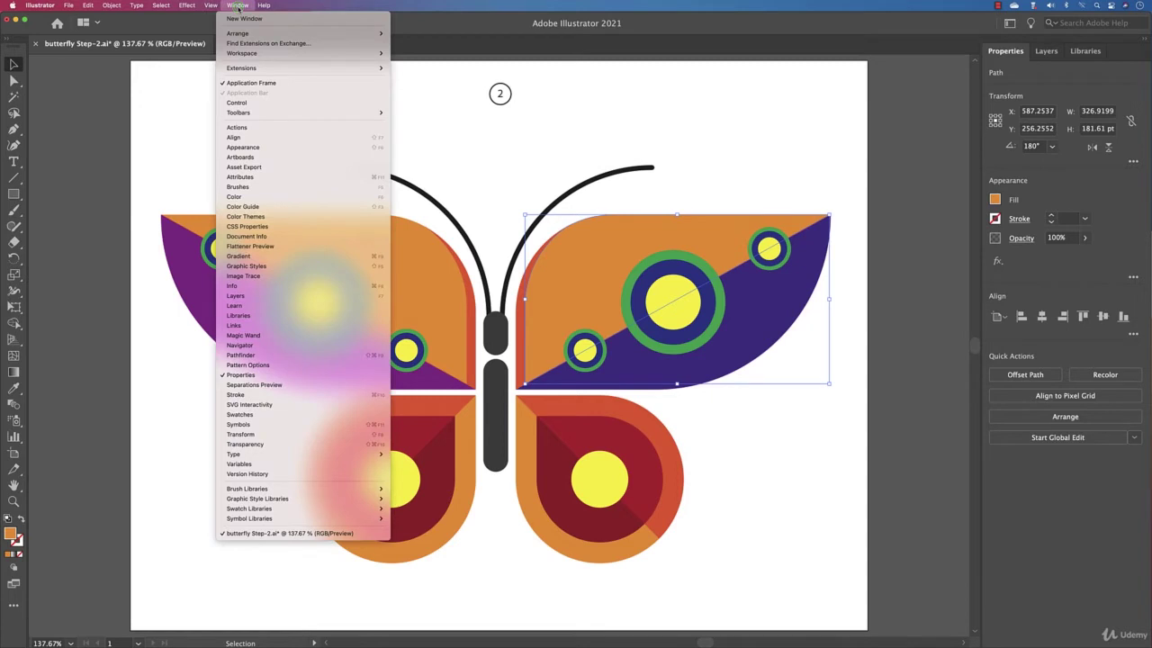
{"action": "left_click", "coordinate": [270, 416]}
{"action": "mouse_move", "coordinate": [126, 74]}
{"action": "left_mouse_down"}
{"action": "mouse_move", "coordinate": [778, 107]}
{"action": "mouse_move", "coordinate": [756, 103]}
{"action": "mouse_move", "coordinate": [554, 172]}
{"action": "mouse_move", "coordinate": [102, 104]}
{"action": "mouse_move", "coordinate": [124, 80]}
{"action": "left_mouse_up"}
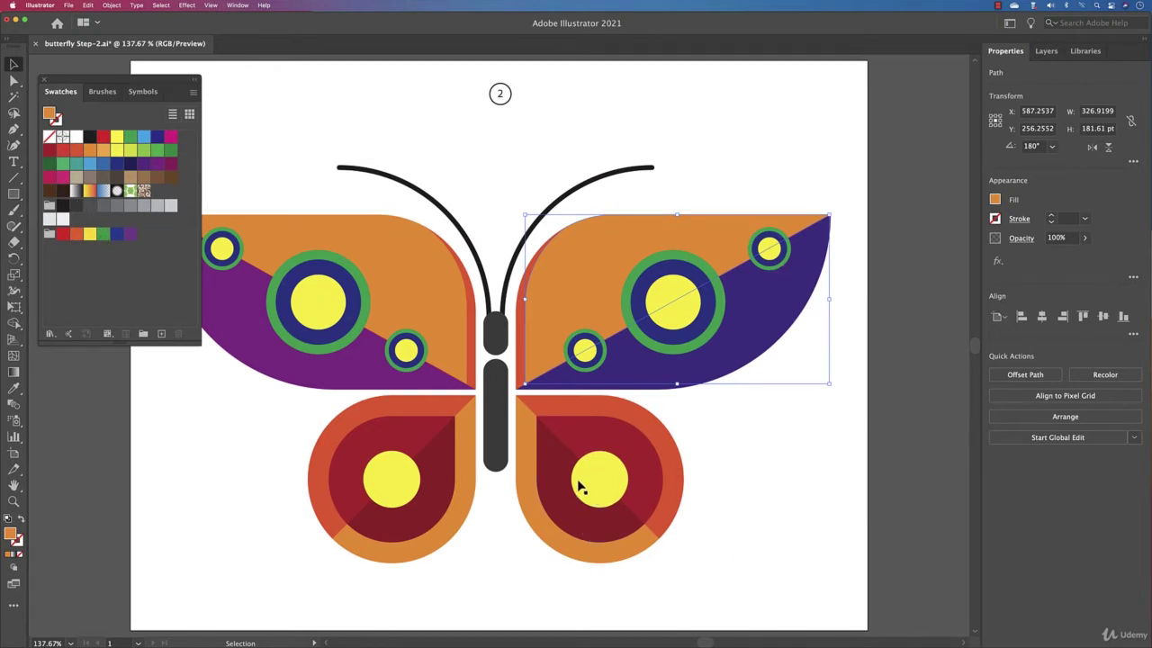
Step: Make the left wing's halves and big circle green, with a light-blue outer ring
{"action": "scroll", "coordinate": [438, 178], "scroll_direction": "left", "scroll_amount": 4}
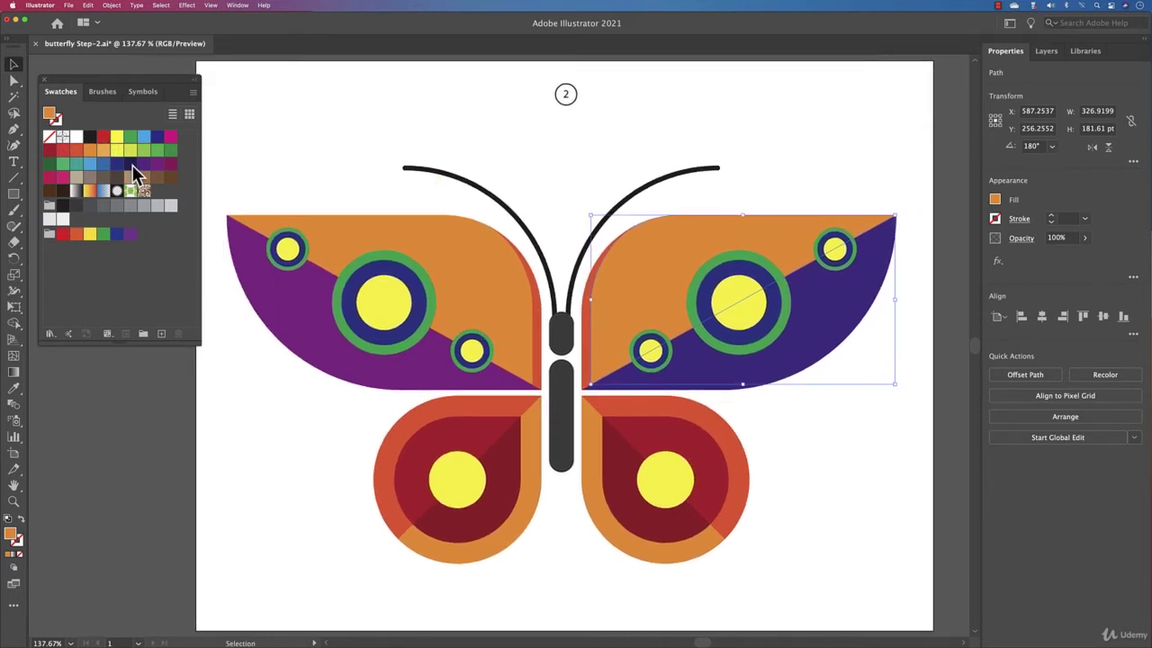
{"action": "left_click_drag", "start_coordinate": [133, 155], "coordinate": [360, 227]}
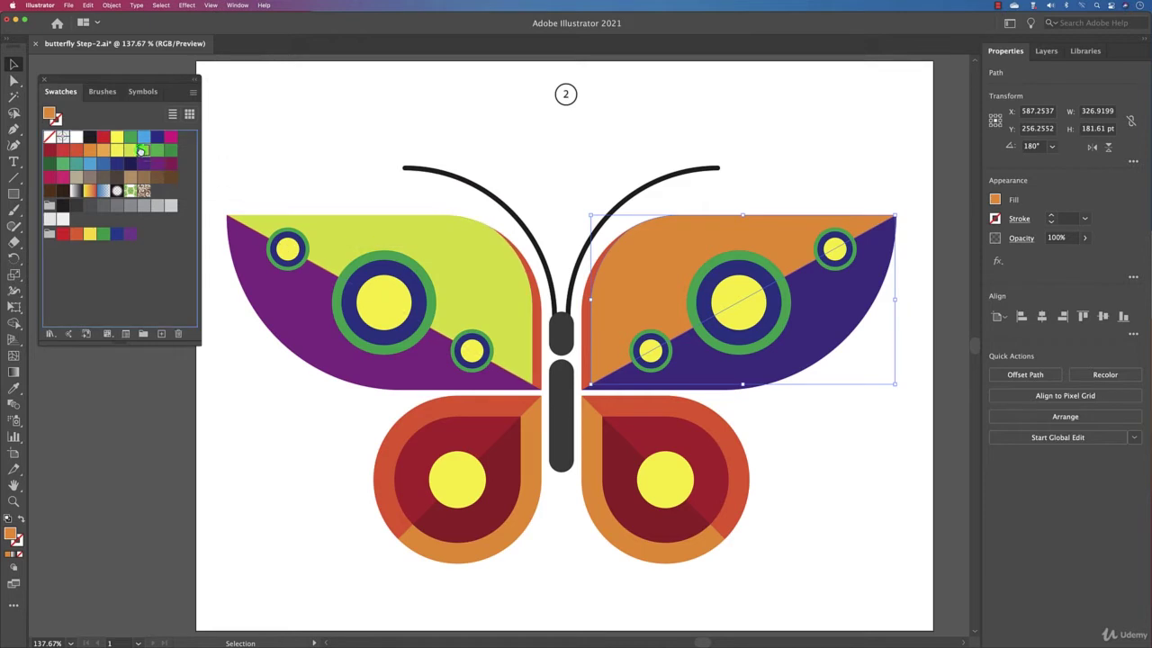
{"action": "left_click_drag", "start_coordinate": [141, 151], "coordinate": [292, 319]}
{"action": "left_click_drag", "start_coordinate": [170, 153], "coordinate": [382, 297]}
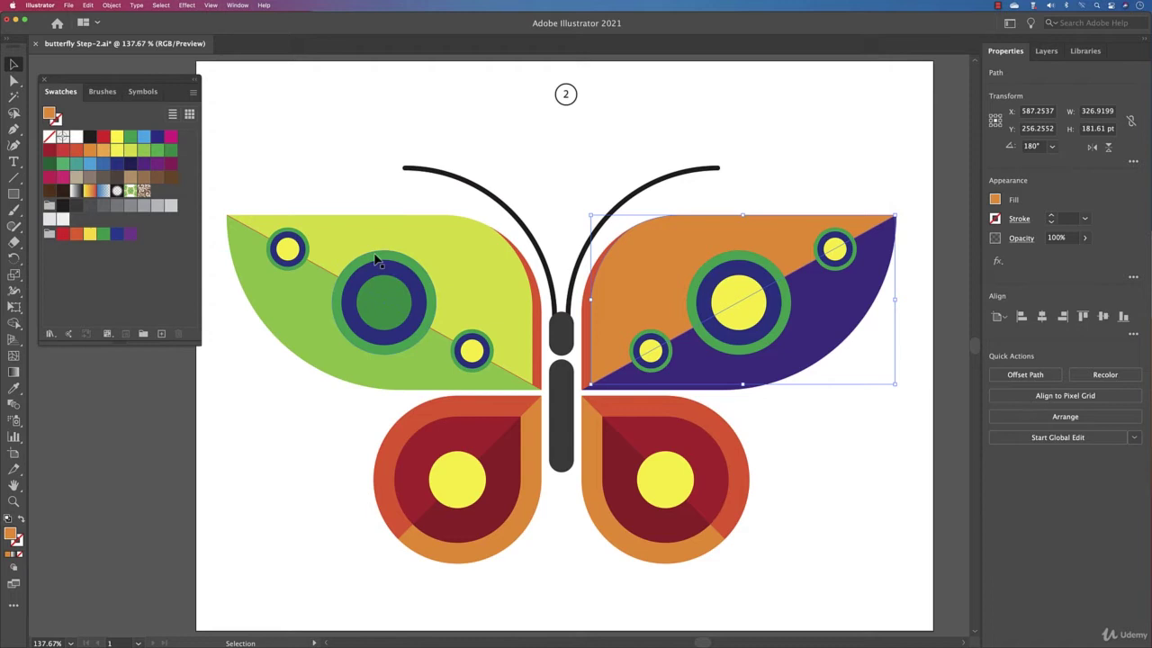
{"action": "left_click", "coordinate": [374, 259]}
{"action": "left_click", "coordinate": [117, 164]}
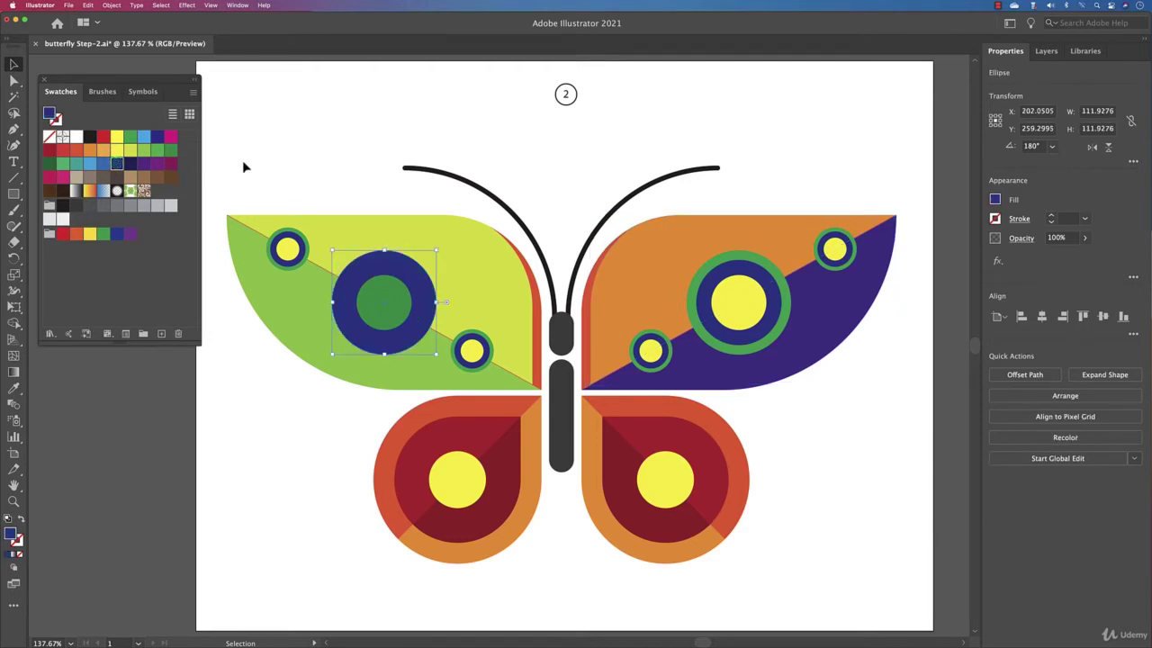
{"action": "left_click", "coordinate": [90, 163]}
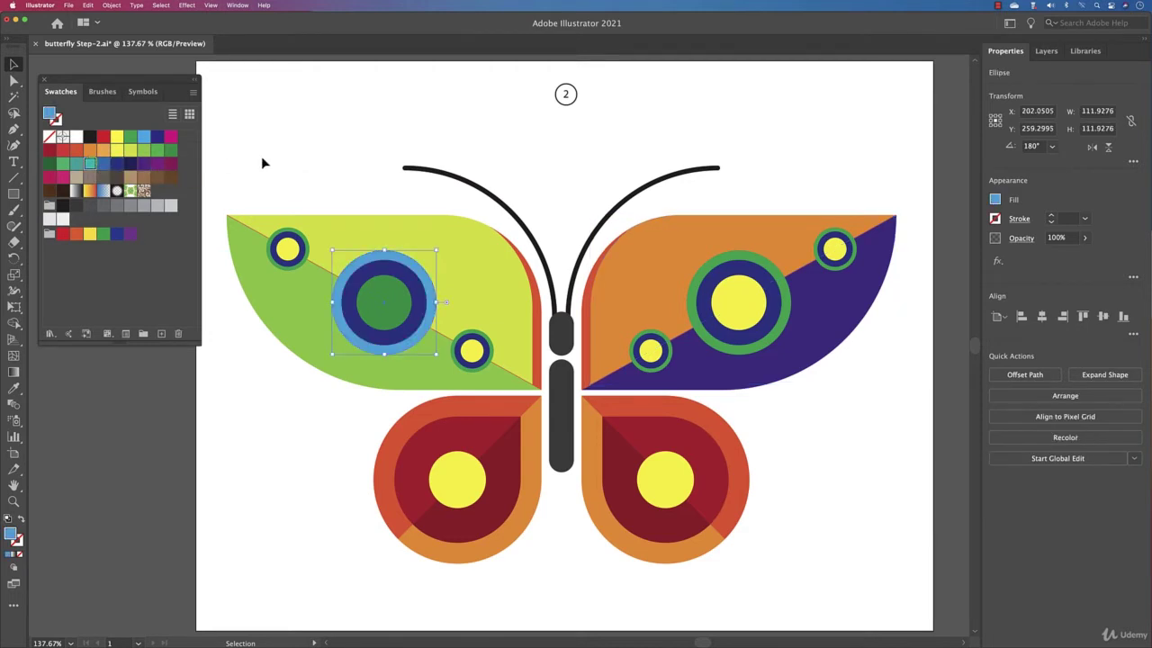
{"action": "left_click", "coordinate": [288, 152]}
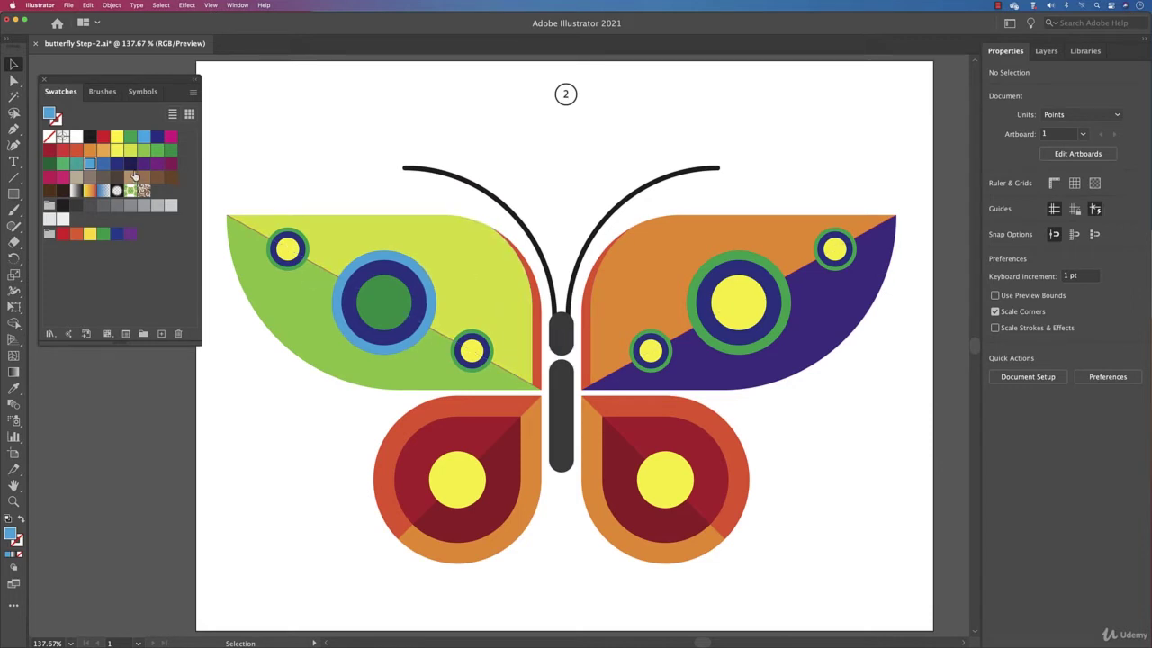
Step: Turn the right wing's orange half tan and move the Grays colour group in Swatches
{"action": "left_click_drag", "start_coordinate": [151, 184], "coordinate": [630, 252]}
{"action": "left_click_drag", "start_coordinate": [164, 189], "coordinate": [585, 310]}
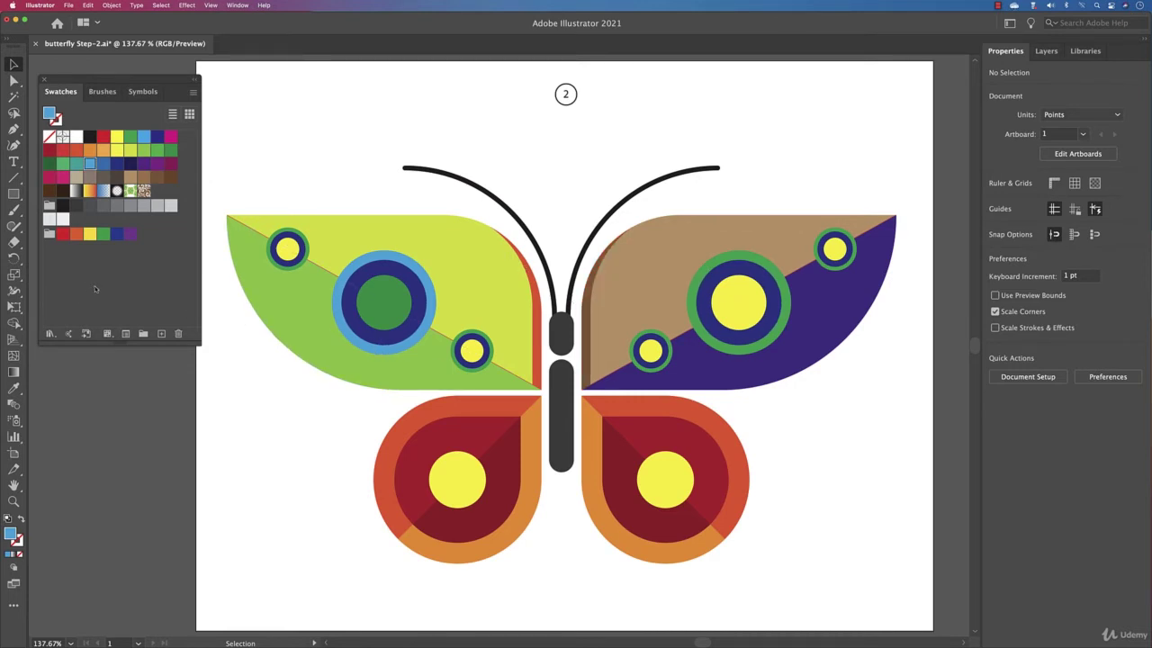
{"action": "left_click", "coordinate": [49, 209]}
{"action": "left_click_drag", "start_coordinate": [49, 215], "coordinate": [51, 239]}
Step: Deselect the colour group and browse the Swatch Libraries menu to Nature > Landscape
{"action": "left_click", "coordinate": [179, 271]}
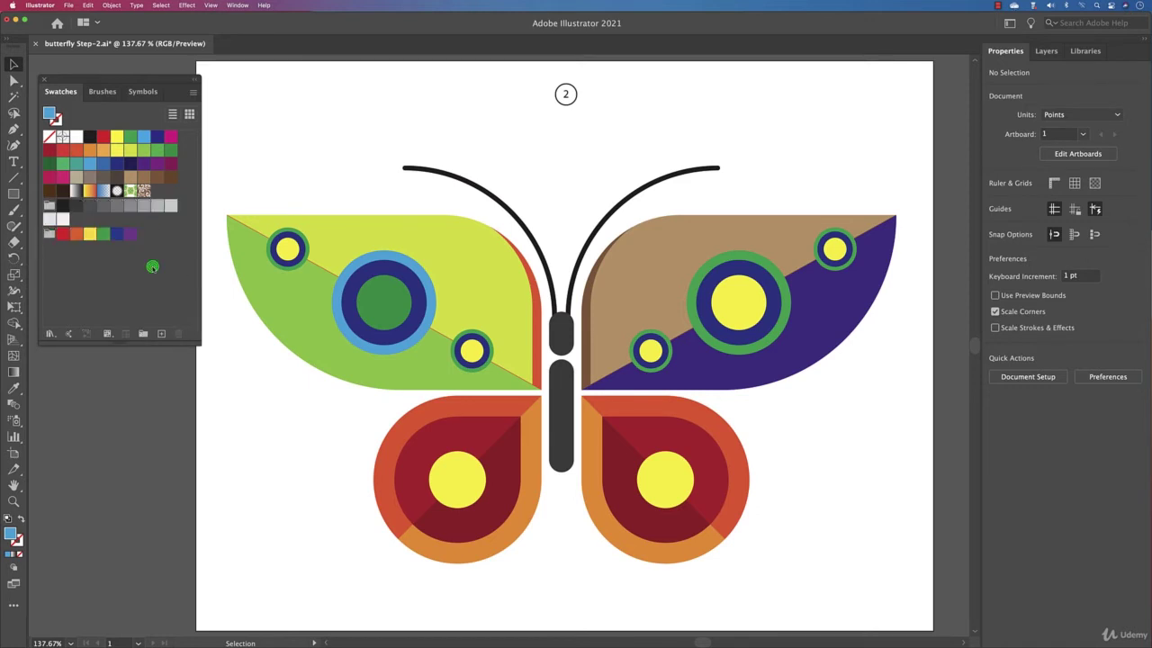
{"action": "left_click", "coordinate": [52, 334]}
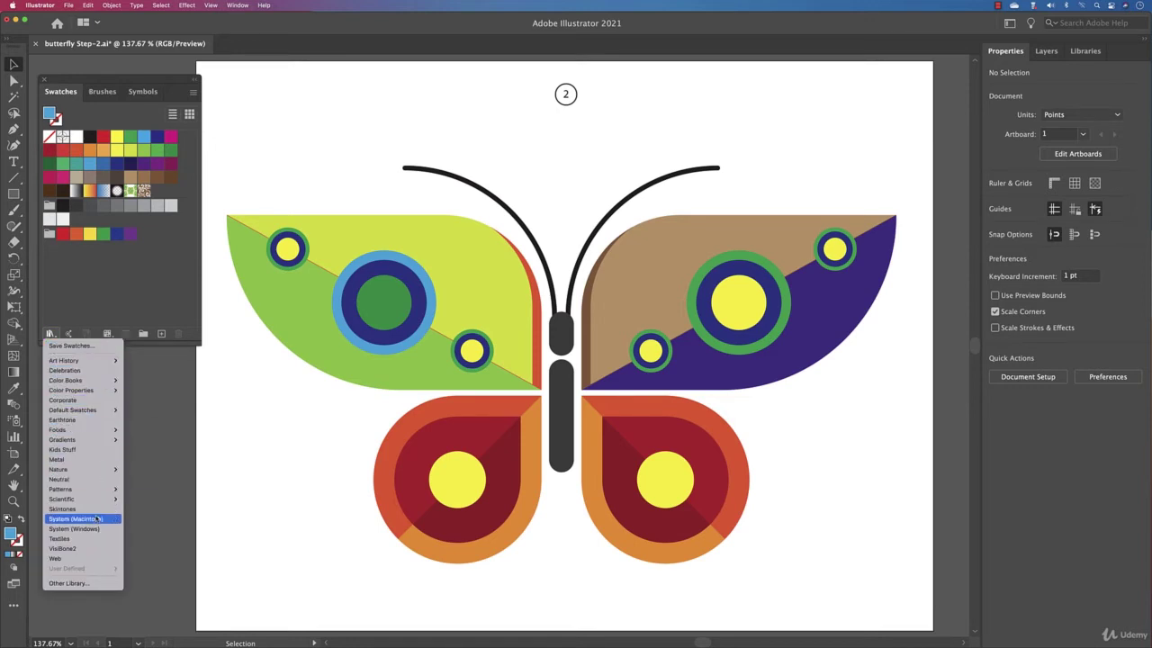
{"action": "mouse_move", "coordinate": [102, 435]}
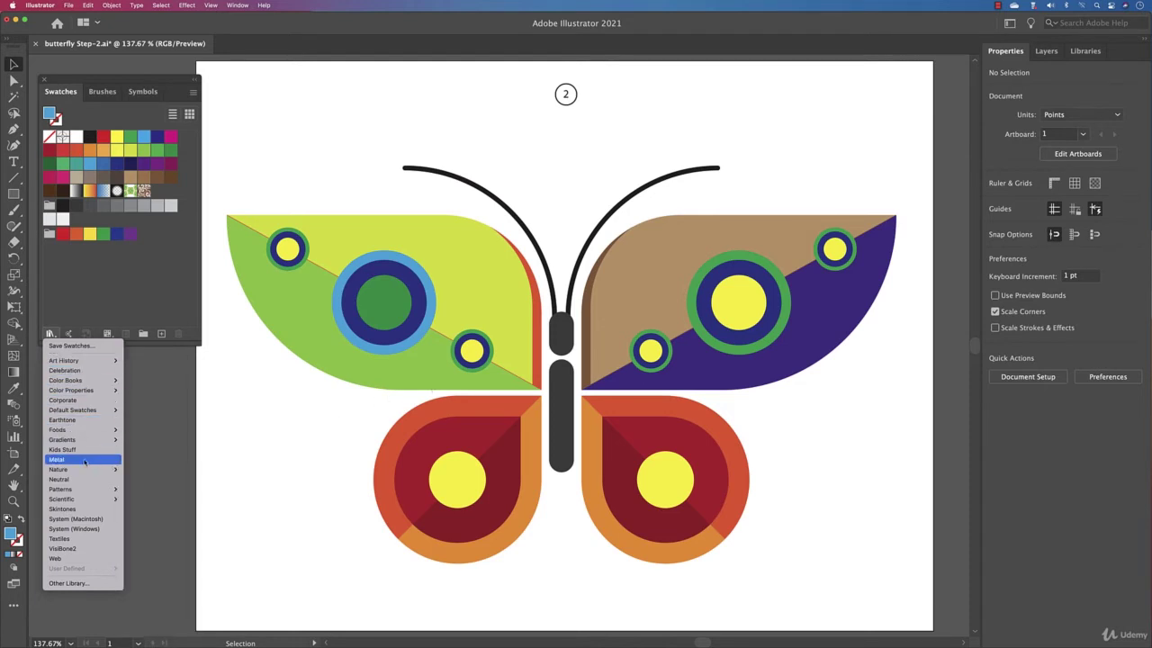
{"action": "mouse_move", "coordinate": [80, 471]}
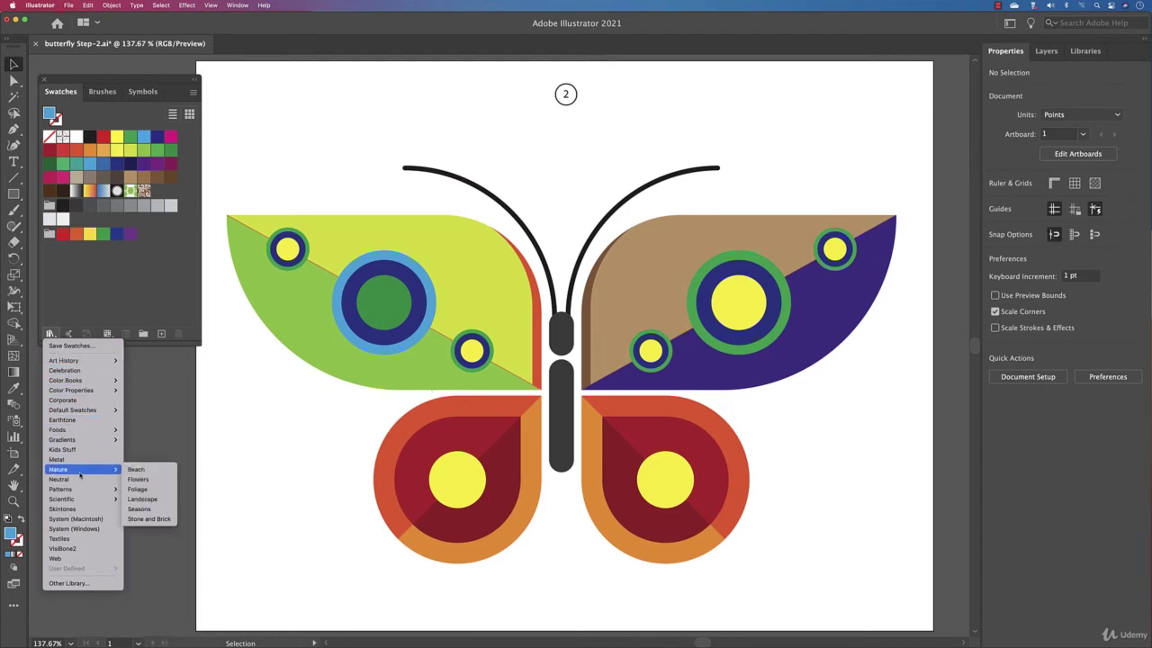
Step: Open the Landscape library, enlarge it to show every group, and add its orange-red group to Swatches
{"action": "left_click", "coordinate": [142, 498]}
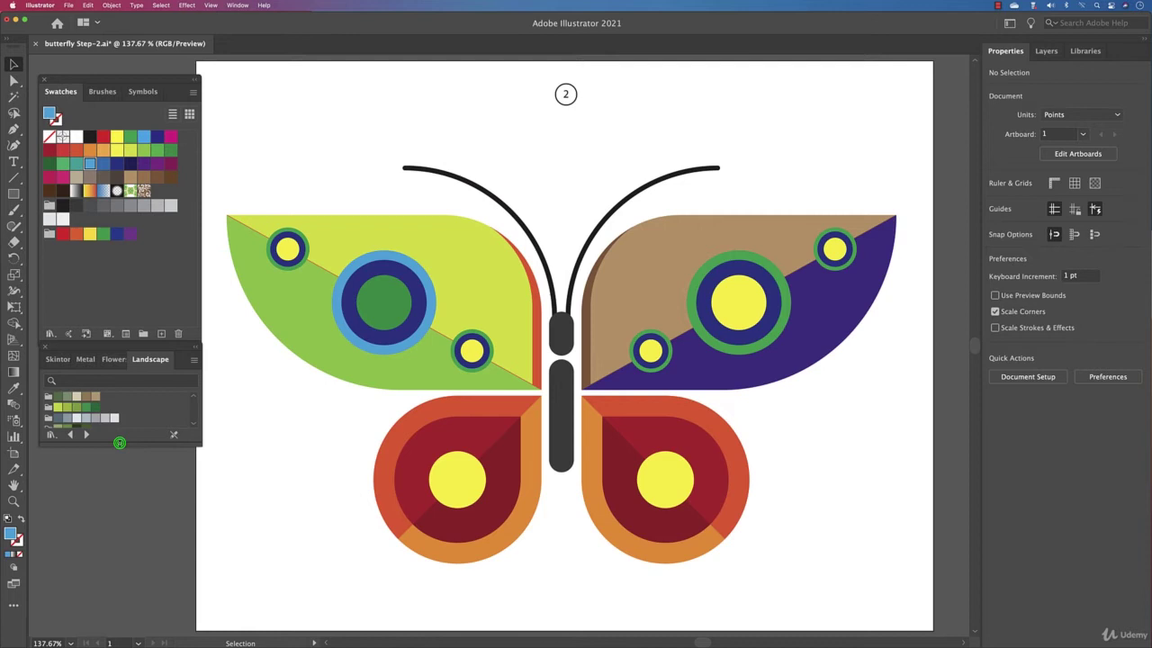
{"action": "left_click_drag", "start_coordinate": [119, 442], "coordinate": [122, 563]}
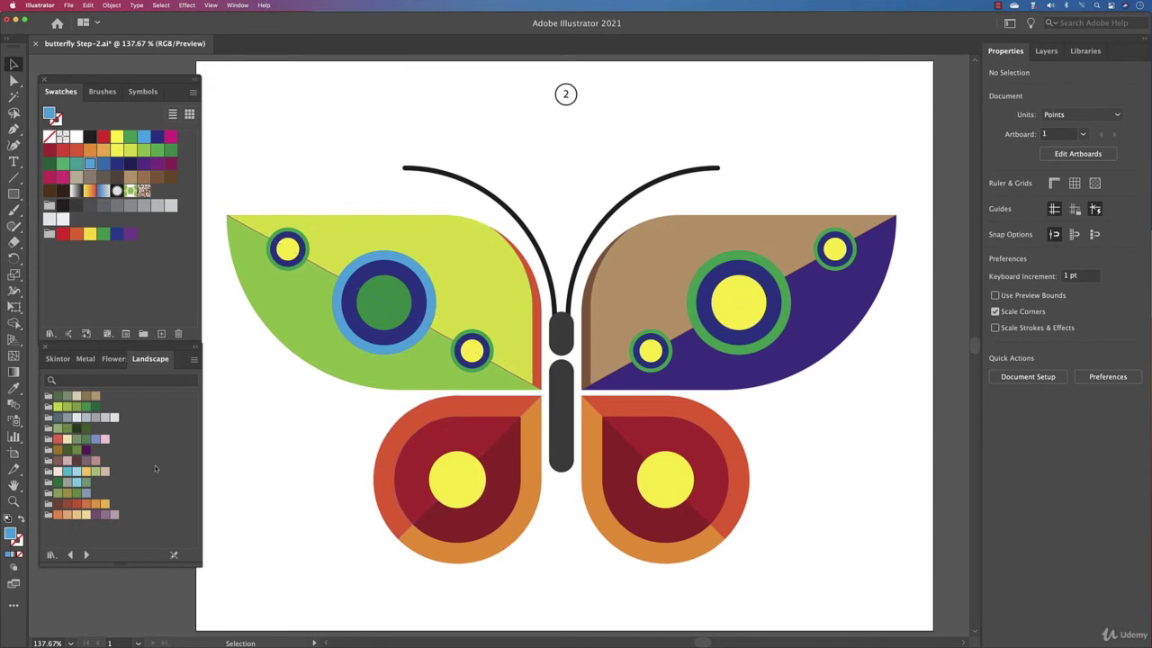
{"action": "left_click", "coordinate": [55, 509]}
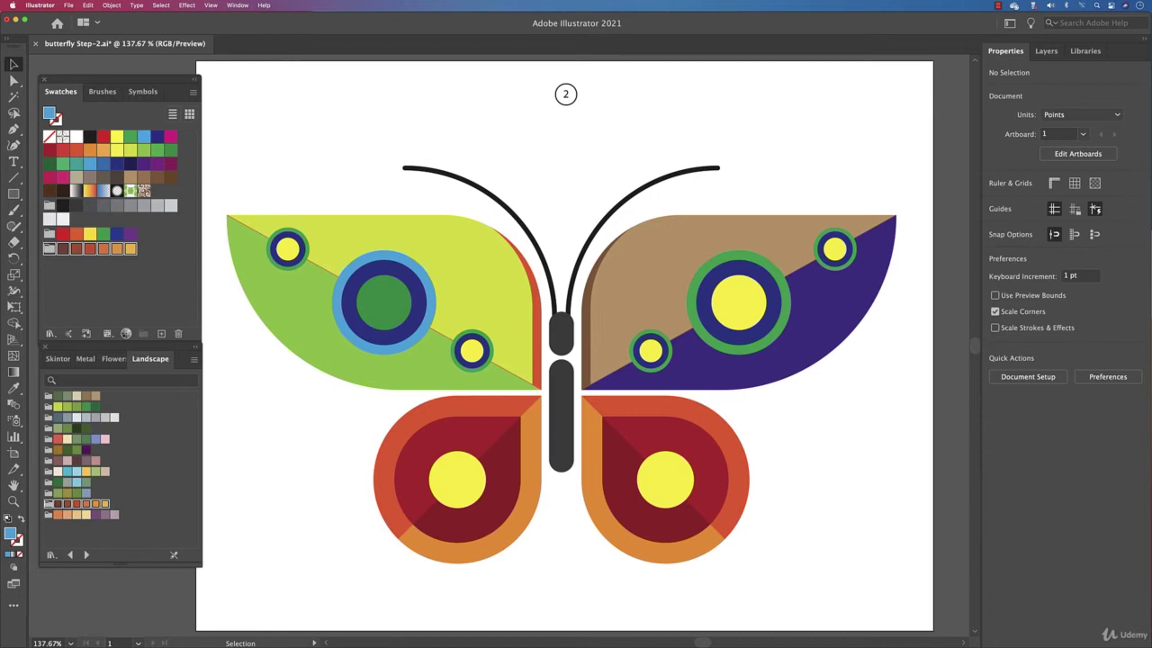
Step: Delete the orange-red Landscape group from the document swatches using the wing's Fill popup
{"action": "left_click", "coordinate": [49, 506]}
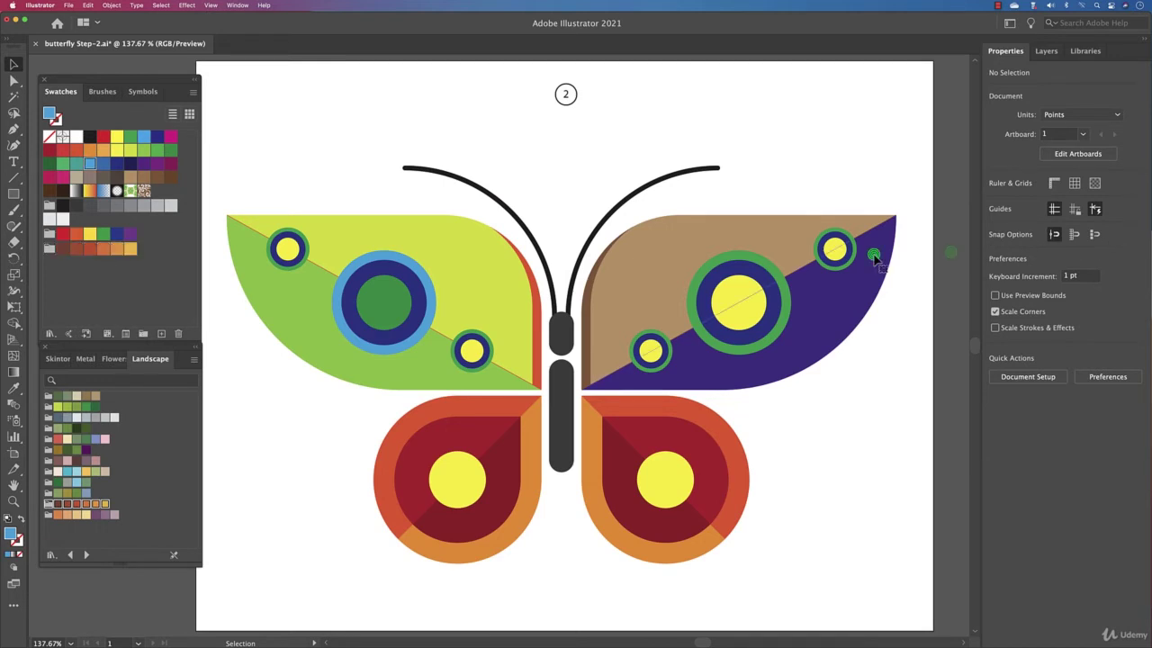
{"action": "left_click", "coordinate": [873, 253]}
{"action": "left_click", "coordinate": [995, 200]}
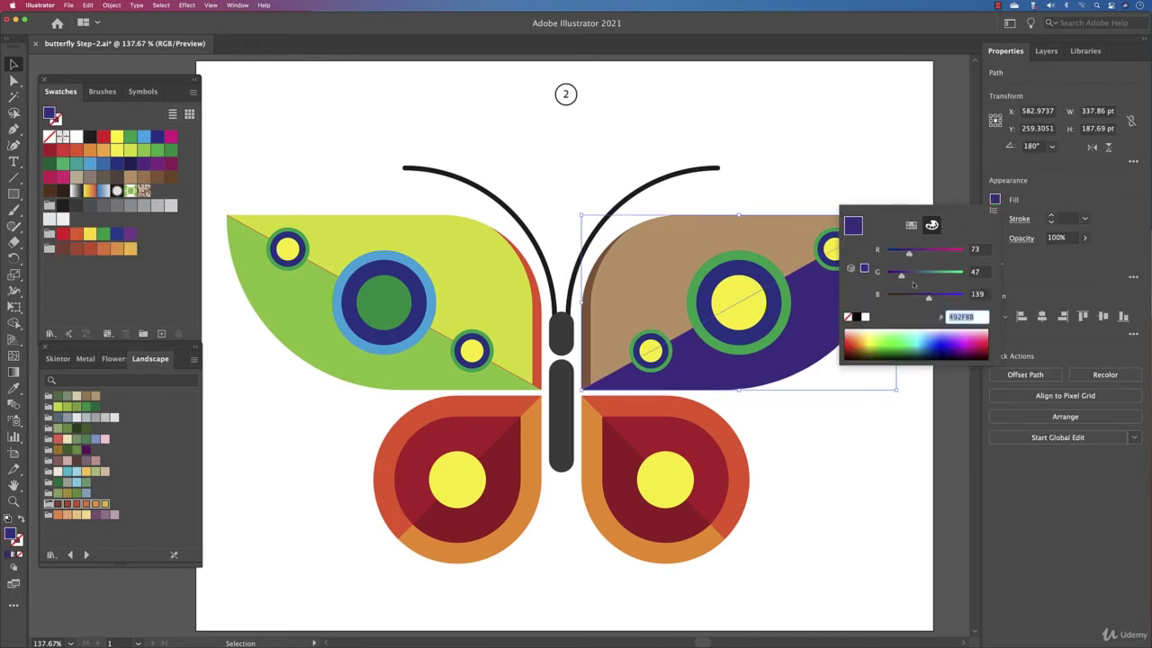
{"action": "left_click", "coordinate": [911, 225]}
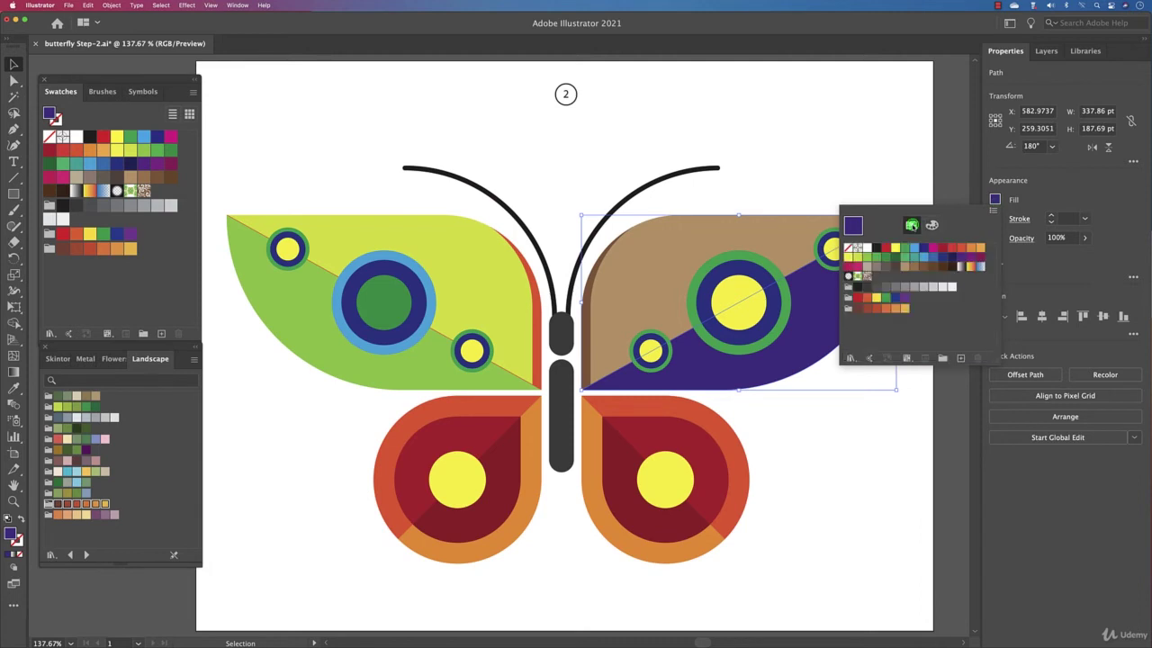
{"action": "left_click", "coordinate": [848, 308]}
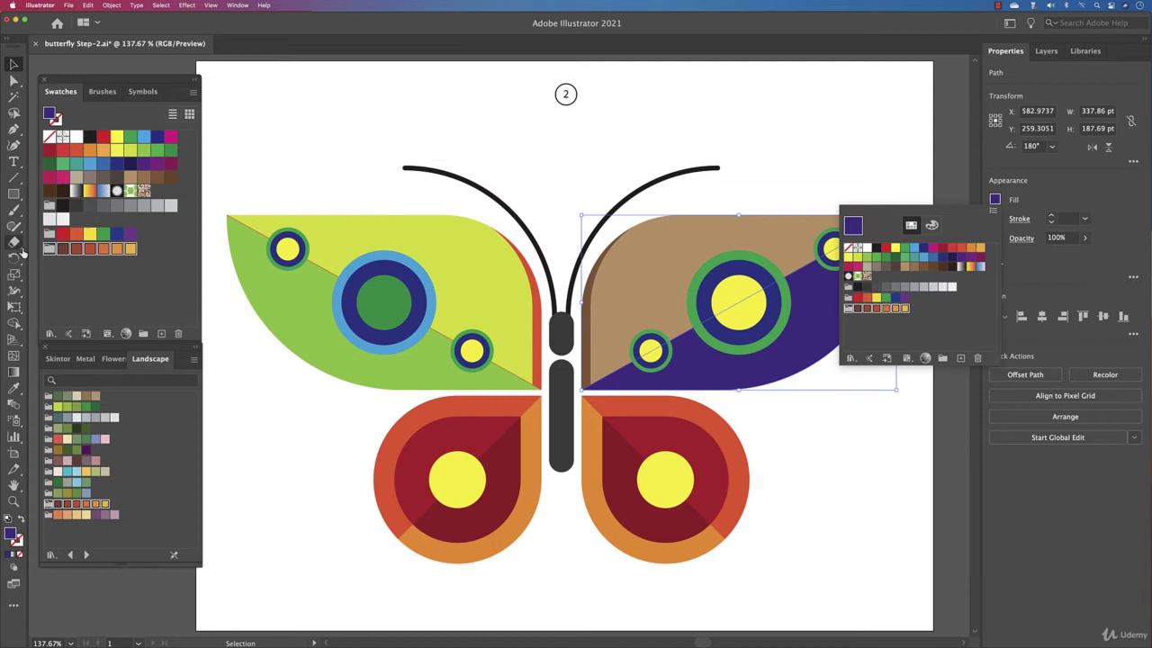
{"action": "left_click", "coordinate": [978, 358]}
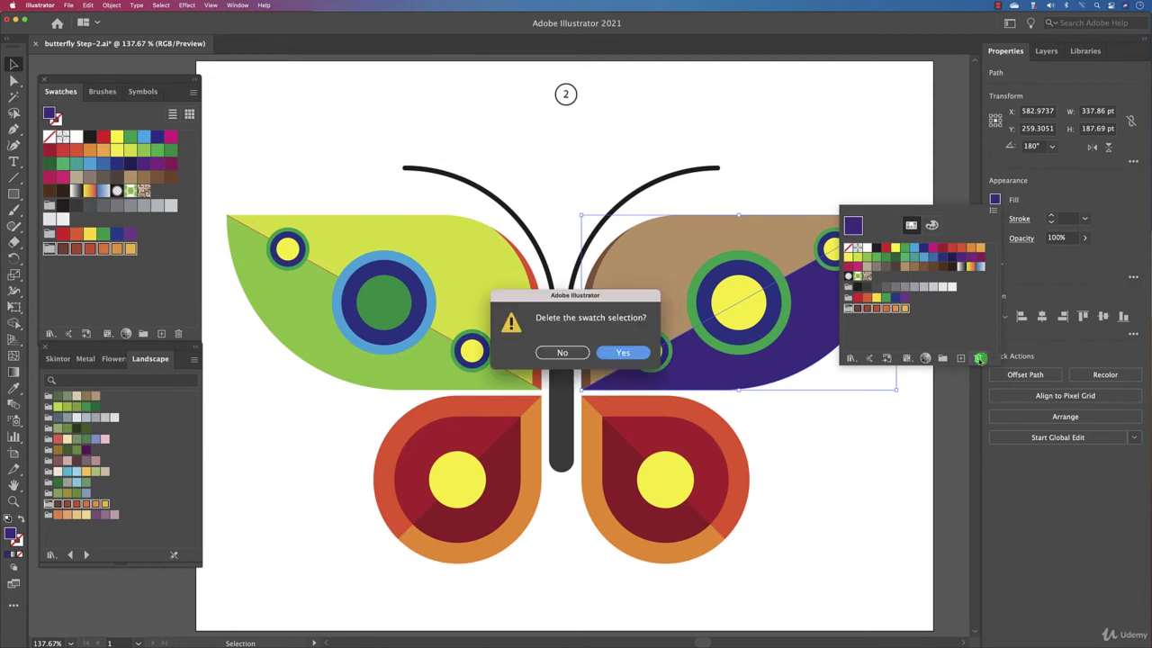
{"action": "left_click", "coordinate": [623, 352]}
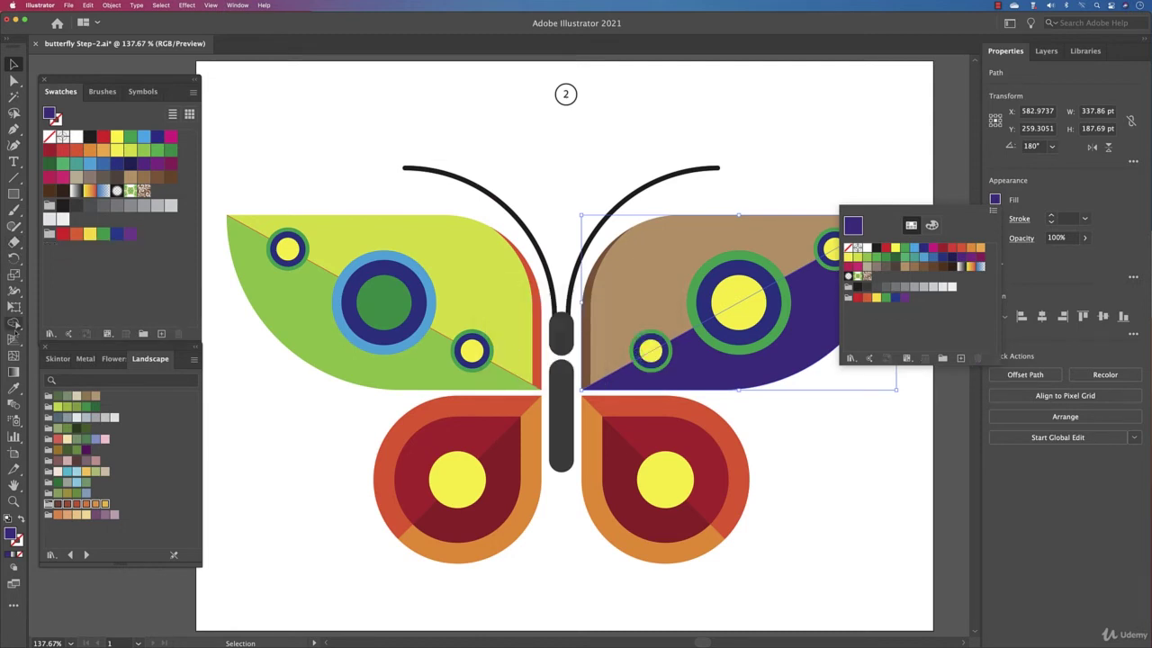
{"action": "left_click", "coordinate": [128, 473]}
Step: Colour the left wing pale mauve and mauve, the right wing's upper half purple and indigo half tan
{"action": "left_click", "coordinate": [69, 532]}
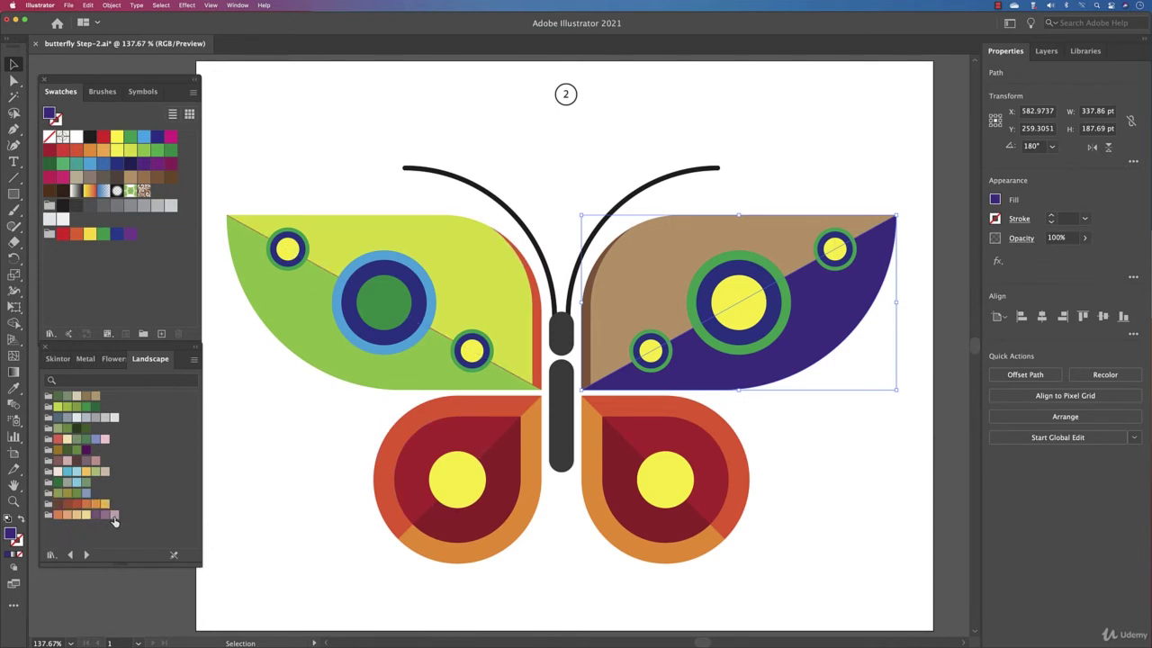
{"action": "left_click_drag", "start_coordinate": [114, 514], "coordinate": [292, 313]}
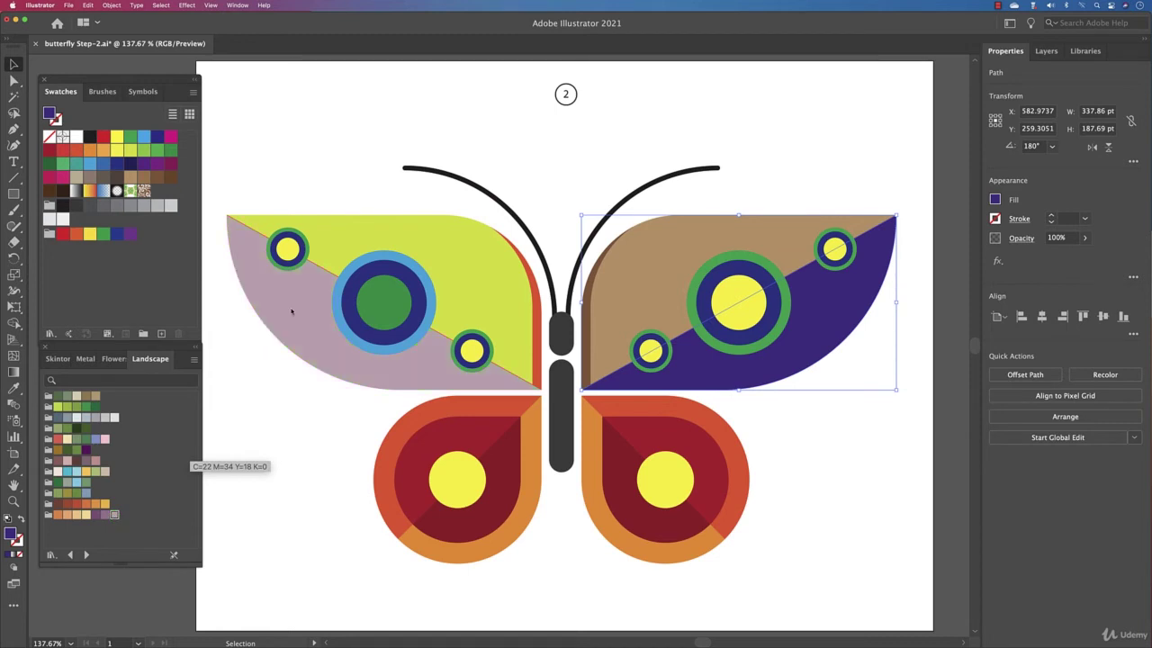
{"action": "left_click_drag", "start_coordinate": [105, 514], "coordinate": [426, 258]}
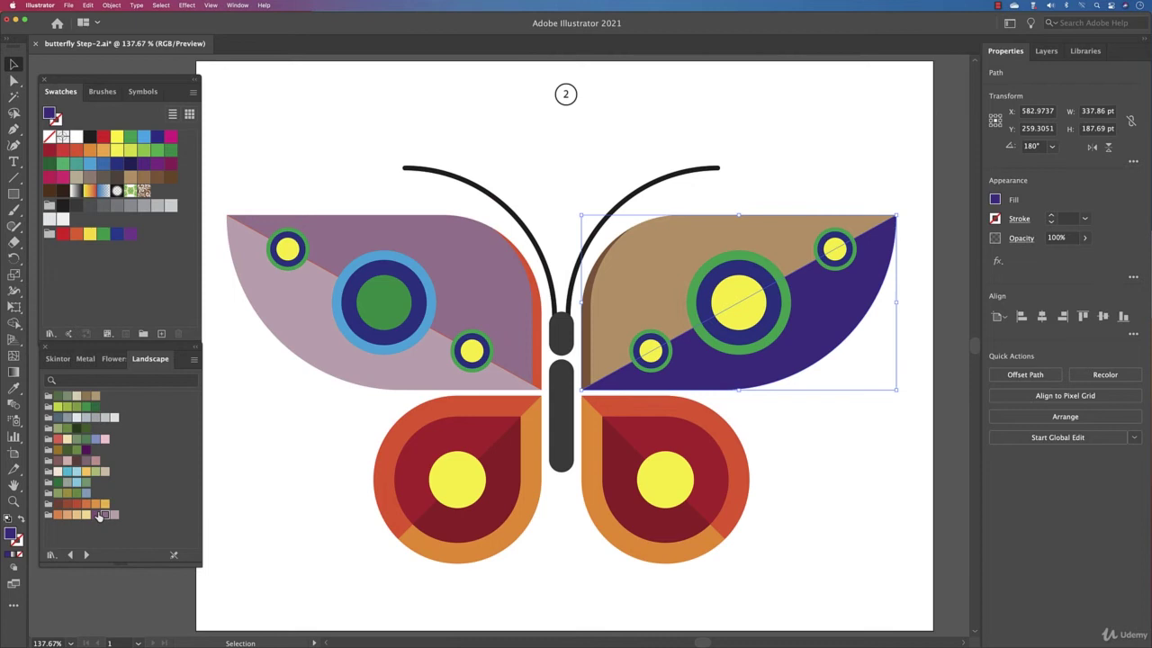
{"action": "left_click_drag", "start_coordinate": [95, 514], "coordinate": [637, 269]}
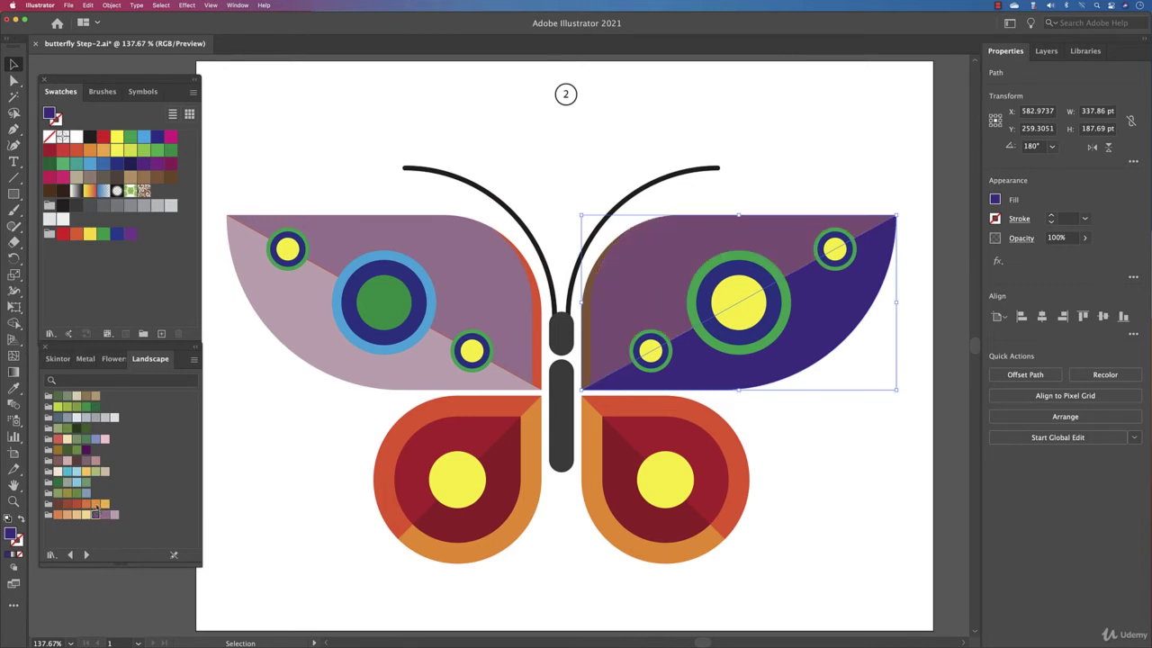
{"action": "left_click_drag", "start_coordinate": [90, 519], "coordinate": [702, 370]}
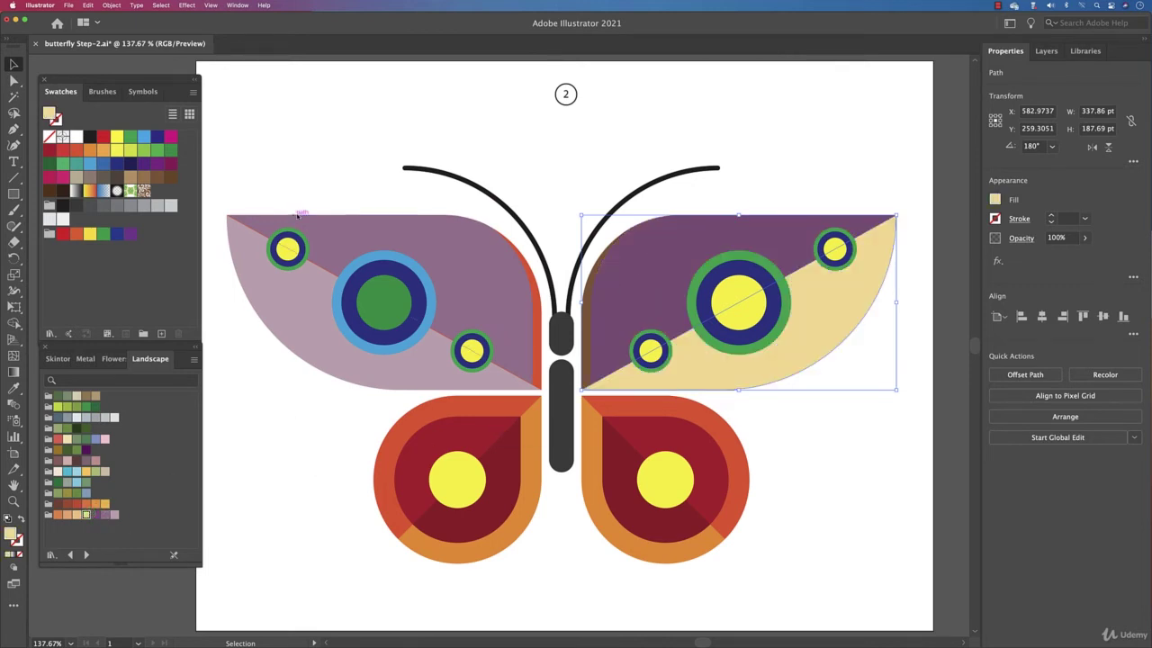
Step: Add the last Landscape colour group to Swatches and check it in the wing's Fill popup
{"action": "left_click", "coordinate": [48, 515]}
{"action": "left_click", "coordinate": [110, 281]}
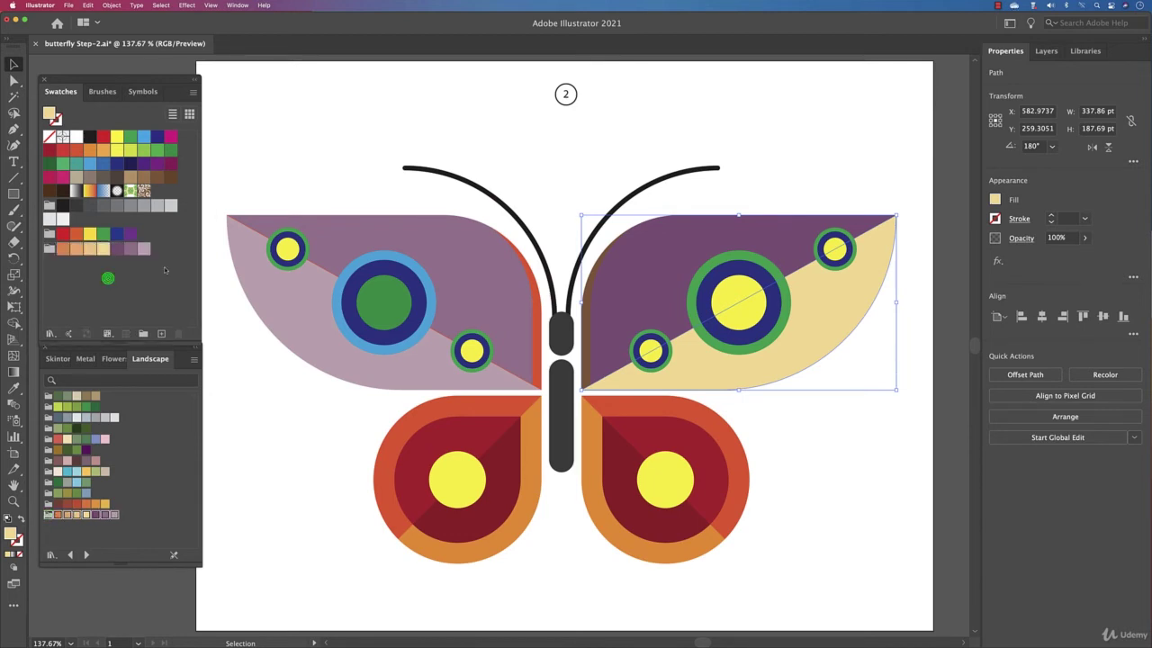
{"action": "left_click", "coordinate": [992, 201]}
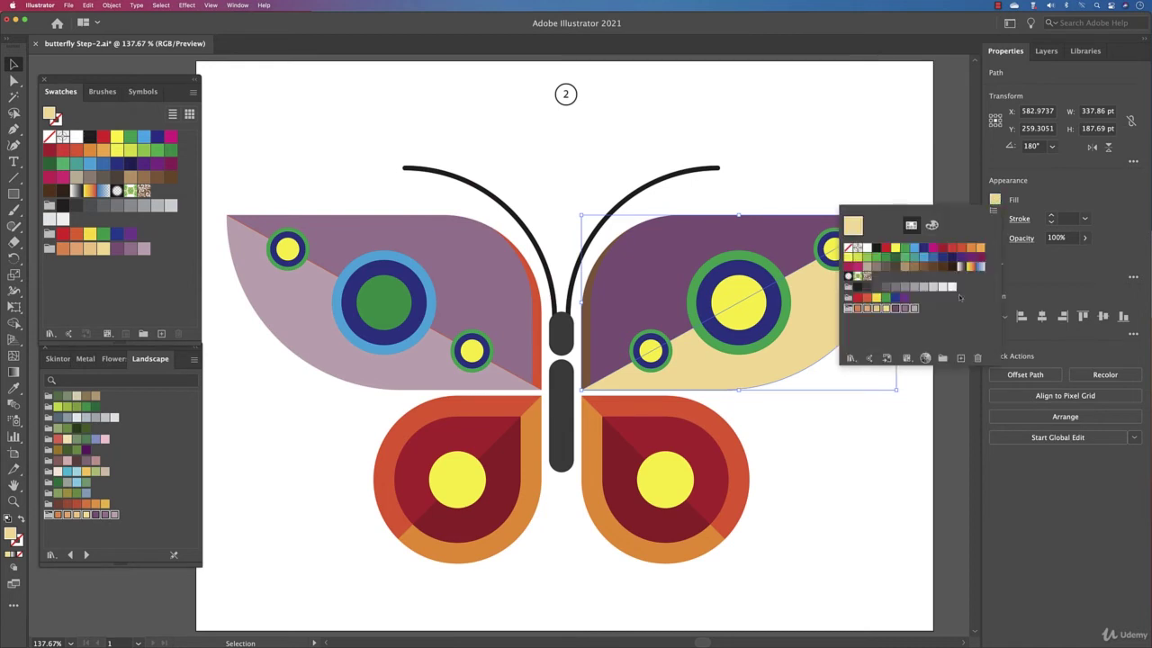
{"action": "left_click", "coordinate": [637, 151]}
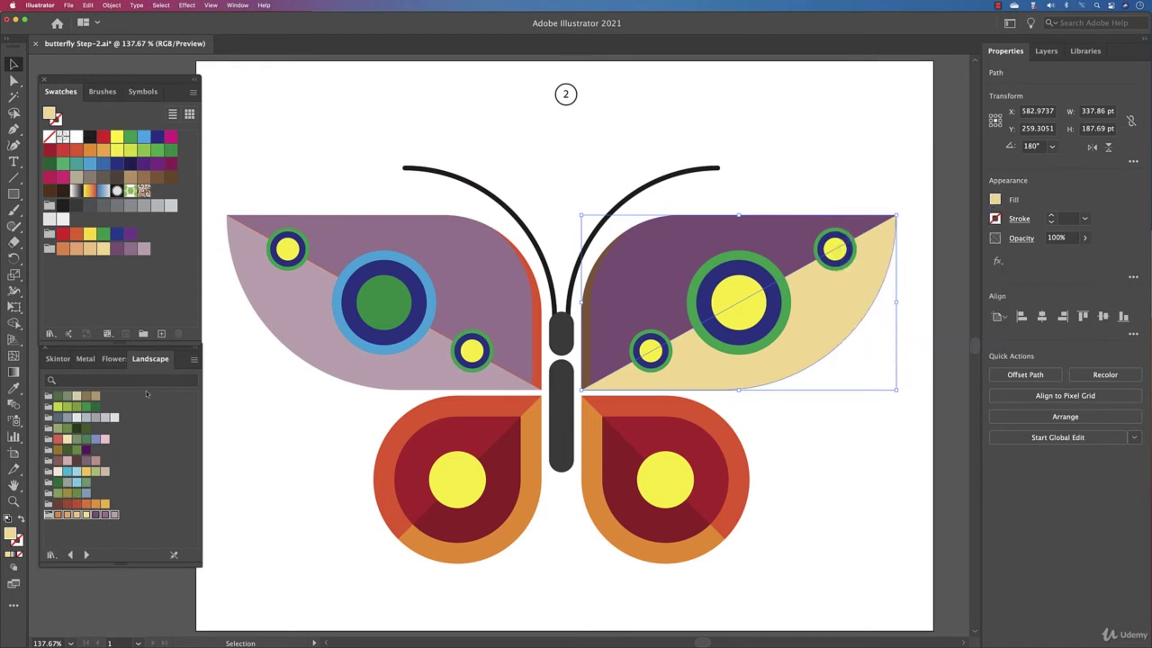
{"action": "left_click", "coordinate": [50, 250]}
Step: Delete the Landscape group and add a Kids Stuff colour group to the swatches
{"action": "left_click", "coordinate": [177, 334]}
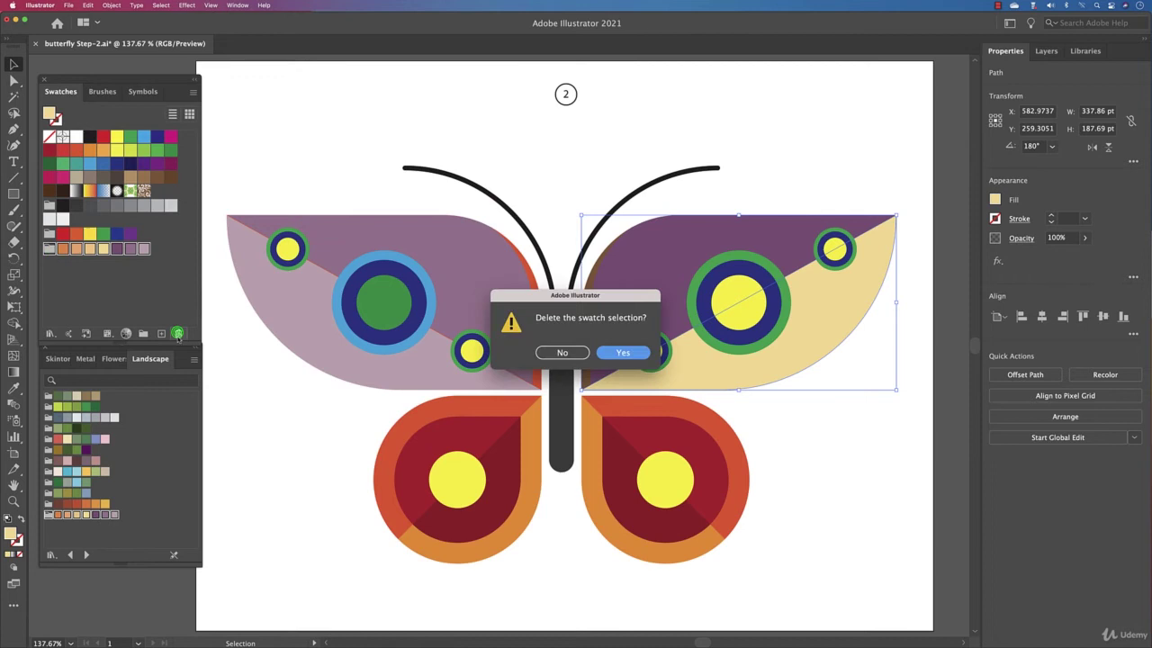
{"action": "left_click", "coordinate": [622, 352]}
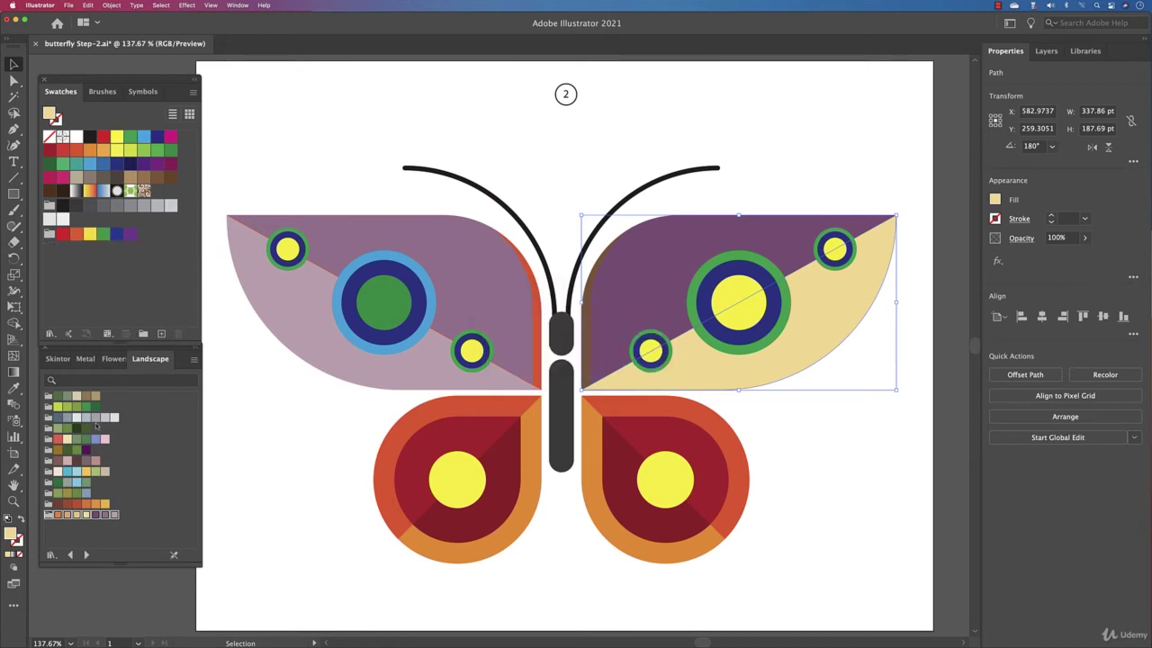
{"action": "left_click", "coordinate": [52, 333]}
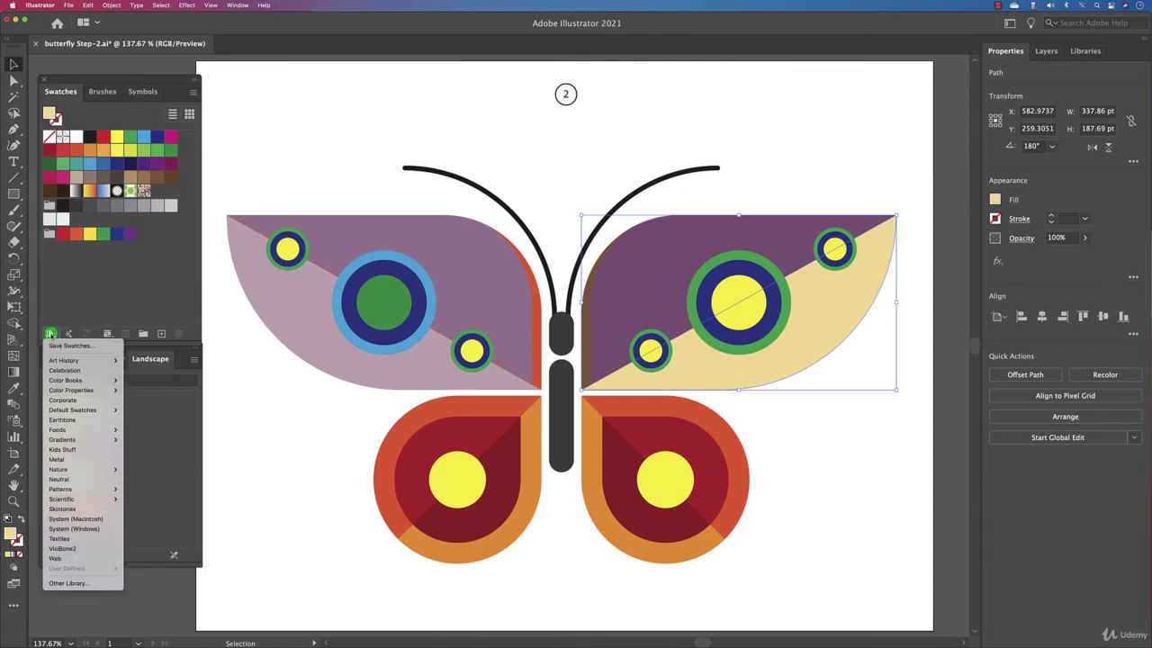
{"action": "left_click", "coordinate": [63, 449]}
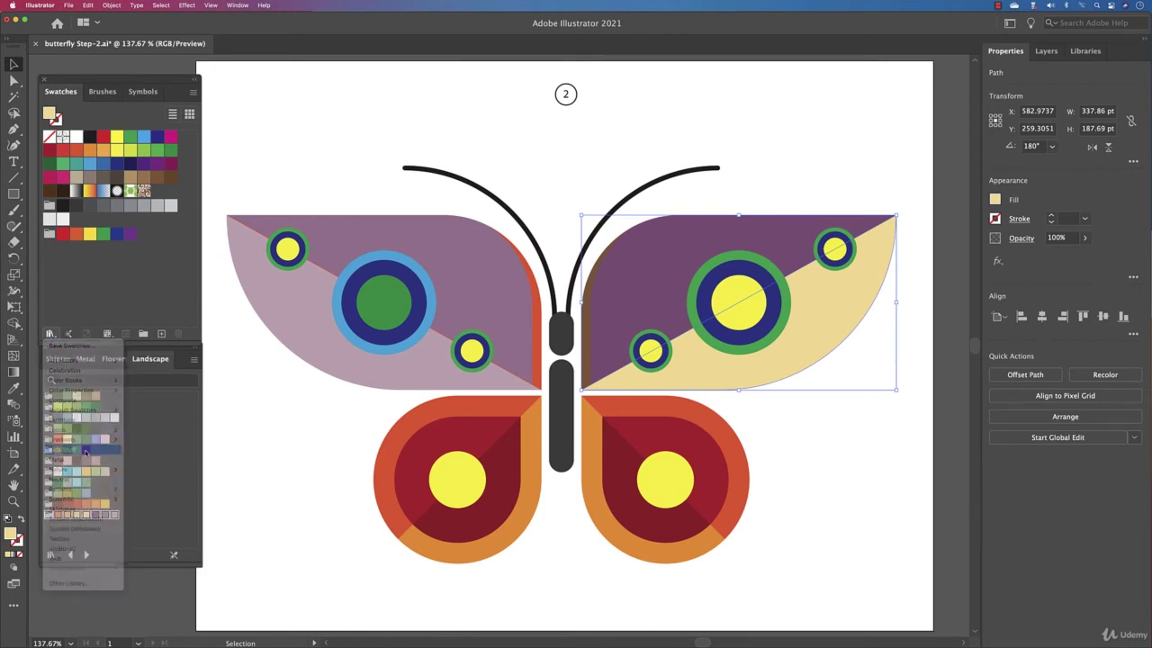
{"action": "scroll", "coordinate": [160, 458], "scroll_direction": "down", "scroll_amount": 2}
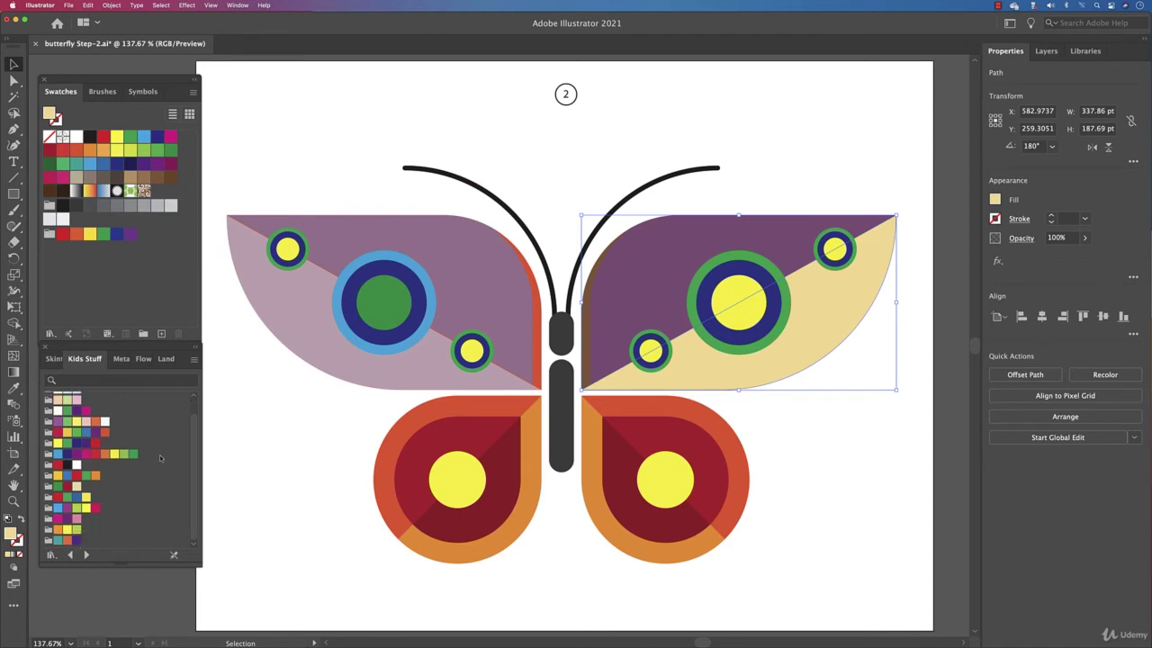
{"action": "left_click", "coordinate": [49, 454]}
{"action": "left_click", "coordinate": [132, 266]}
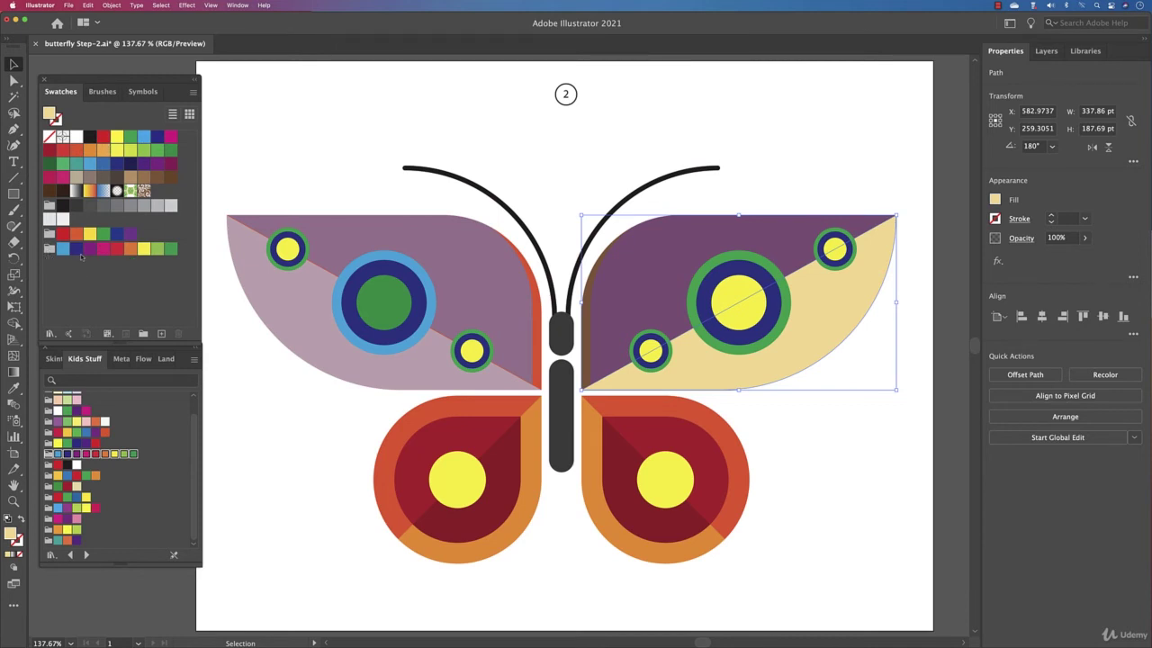
Step: Recolour the upper left wing light blue, its lower pink area red, and the upper right wing green
{"action": "left_click", "coordinate": [342, 230]}
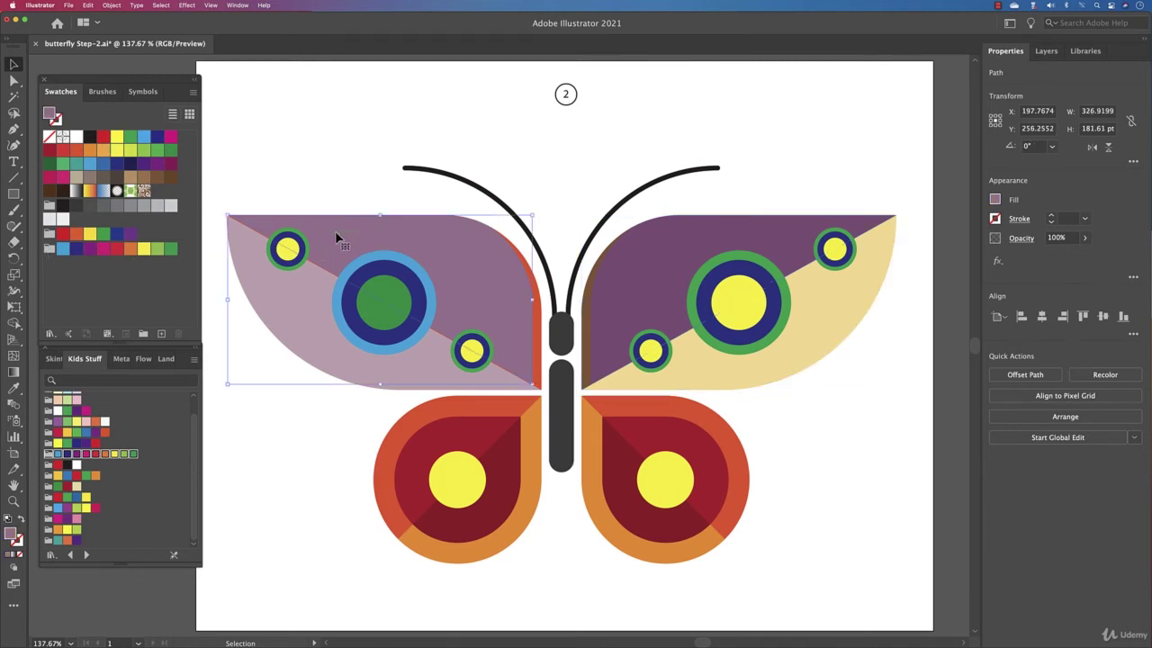
{"action": "left_click", "coordinate": [62, 249]}
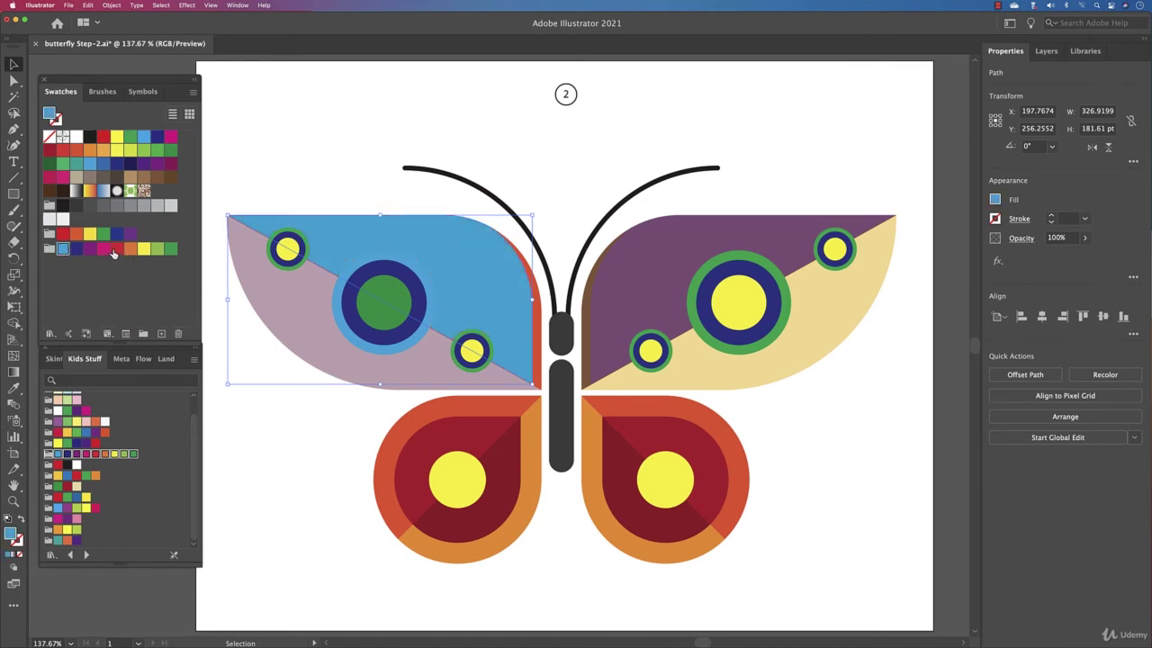
{"action": "left_click_drag", "start_coordinate": [63, 235], "coordinate": [273, 311]}
{"action": "left_click_drag", "start_coordinate": [161, 250], "coordinate": [661, 303]}
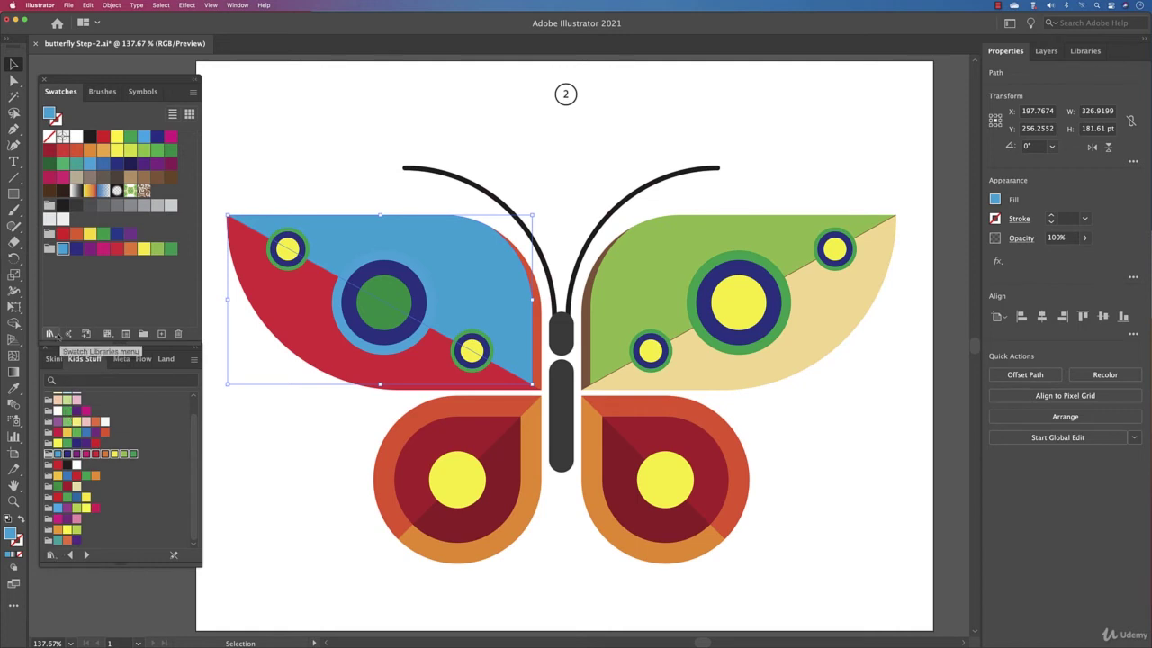
Step: Choose Patterns > Basic Graphics > Basic Graphics_Dots from the Swatch Libraries menu
{"action": "left_click", "coordinate": [51, 555]}
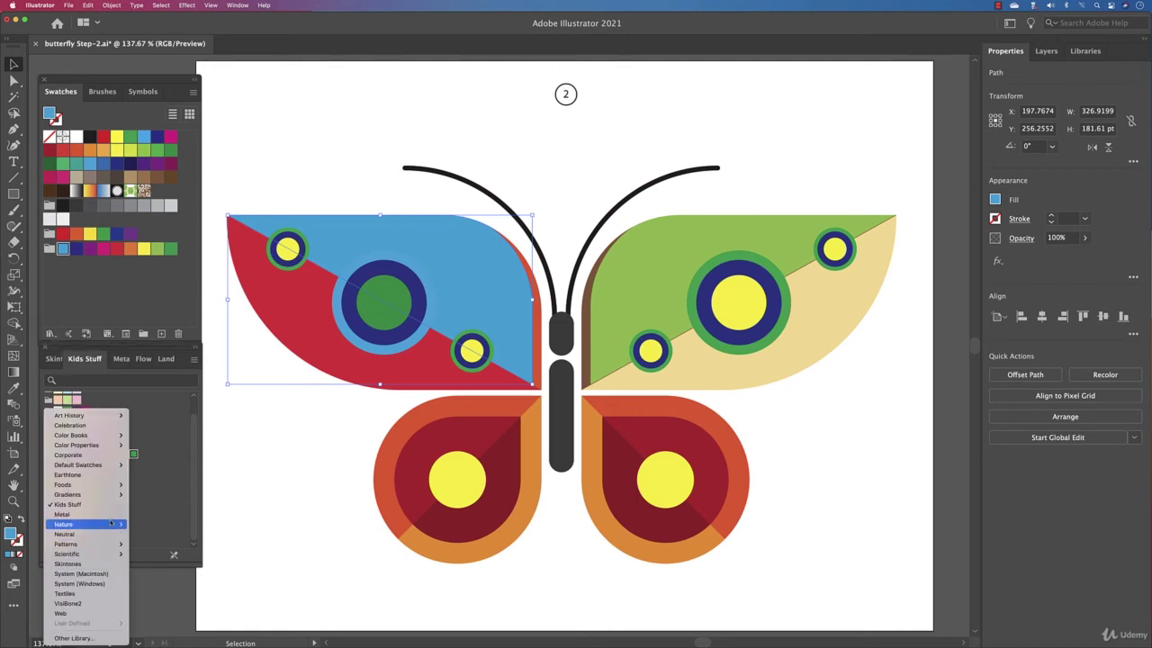
{"action": "mouse_move", "coordinate": [83, 543]}
{"action": "mouse_move", "coordinate": [153, 544]}
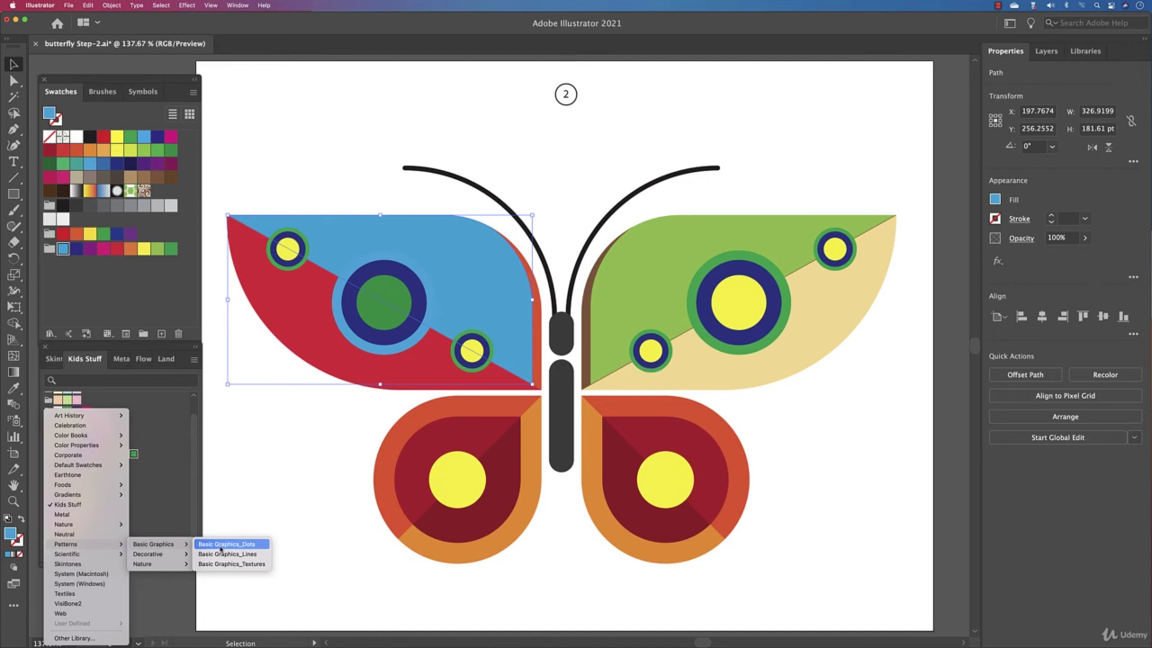
{"action": "left_click", "coordinate": [220, 546]}
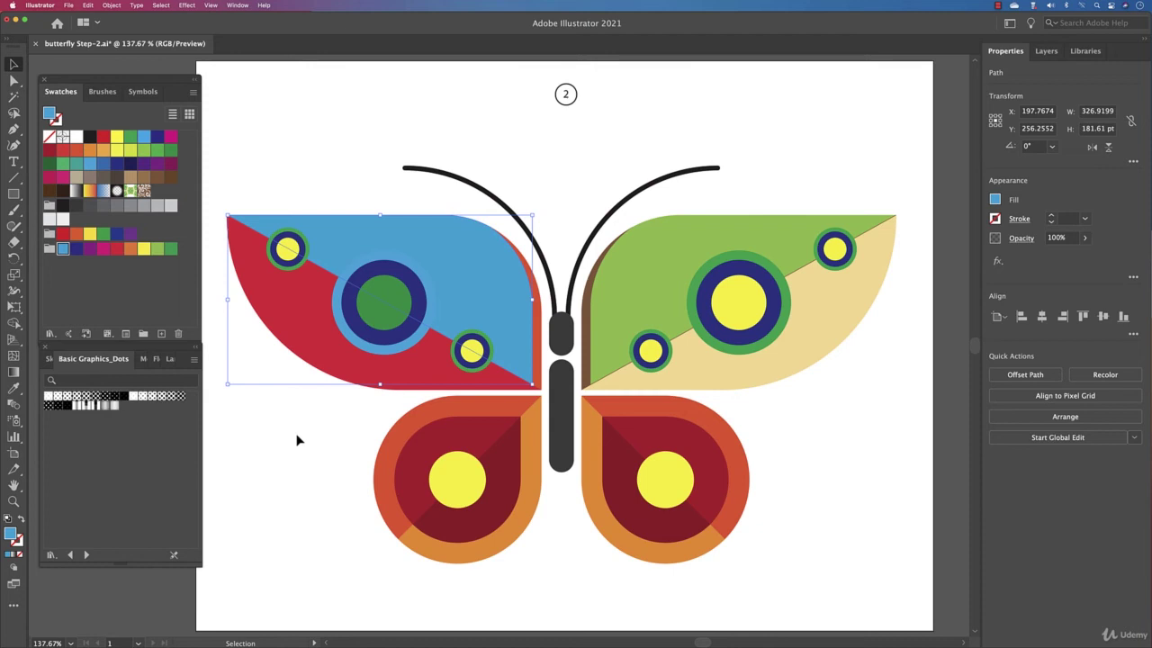
Step: Drag Basic Graphics_Dots pattern swatches onto the blue, red and green wing areas
{"action": "left_click", "coordinate": [321, 441]}
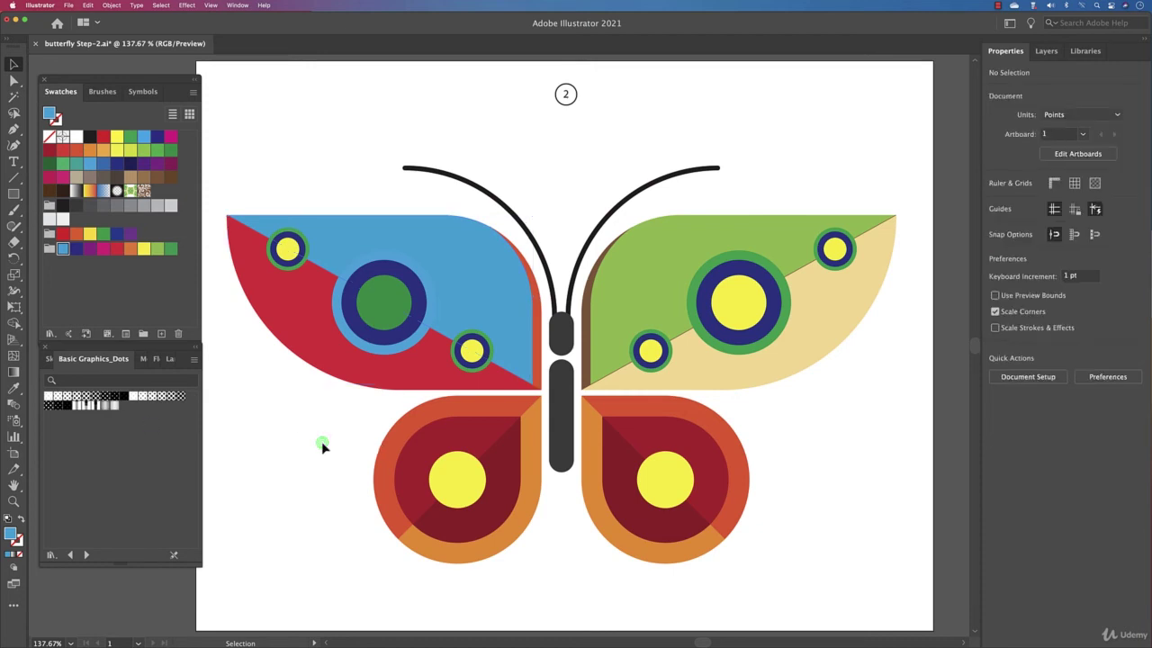
{"action": "left_click", "coordinate": [179, 397]}
{"action": "left_click_drag", "start_coordinate": [179, 398], "coordinate": [459, 294]}
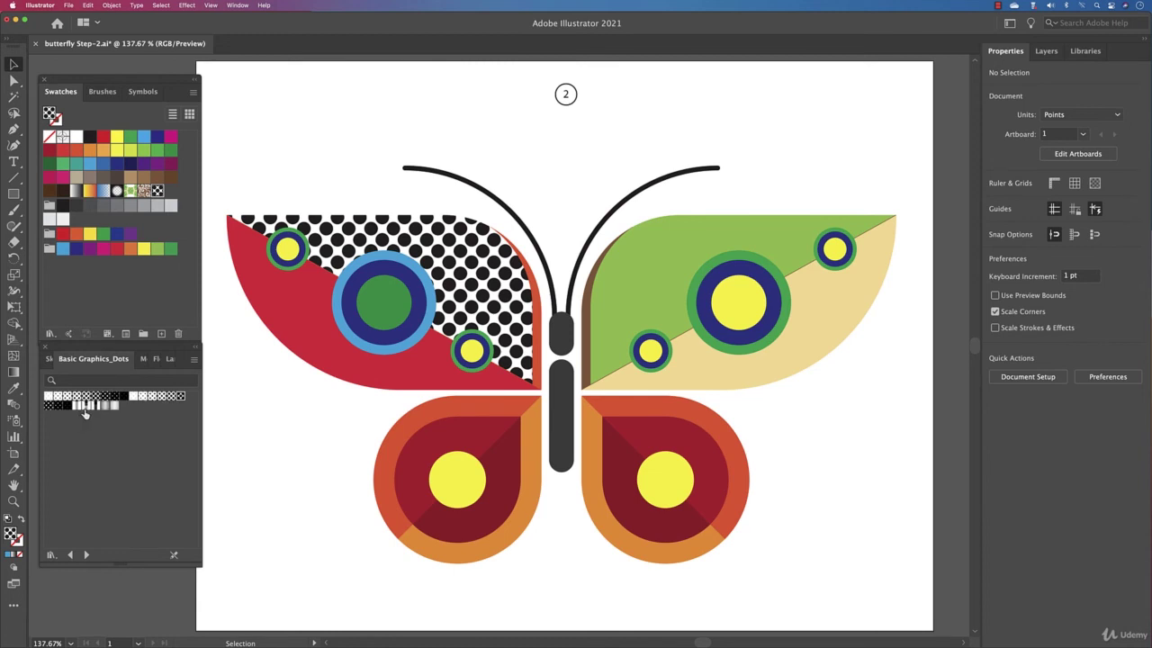
{"action": "left_click_drag", "start_coordinate": [96, 407], "coordinate": [323, 355]}
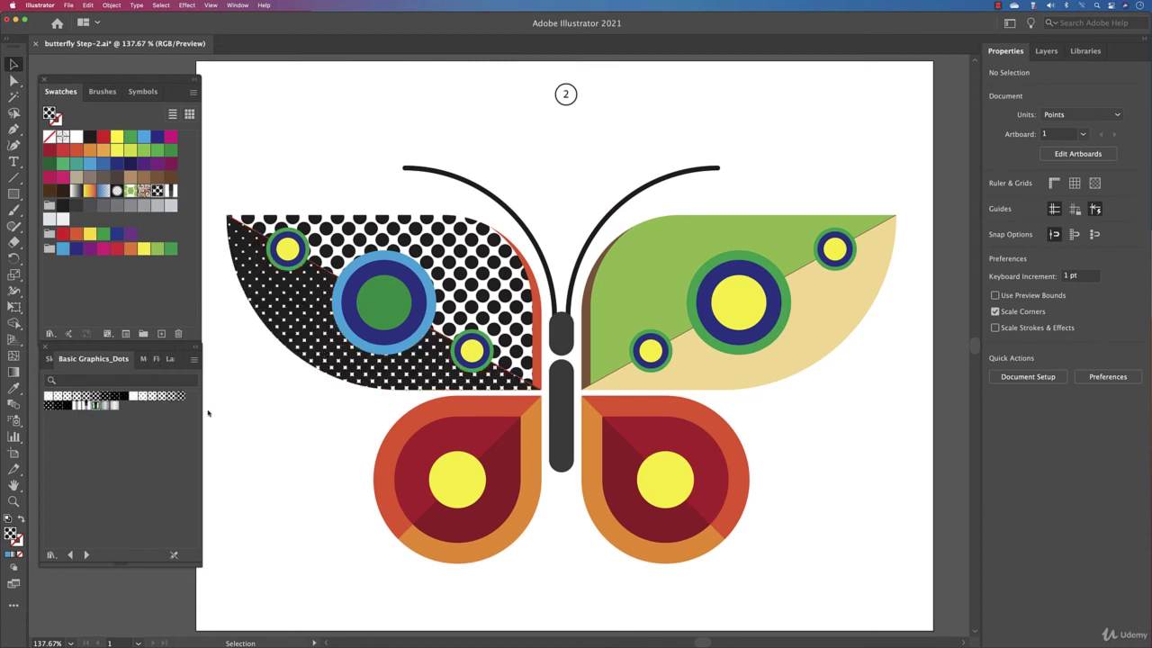
{"action": "left_click_drag", "start_coordinate": [155, 403], "coordinate": [605, 294]}
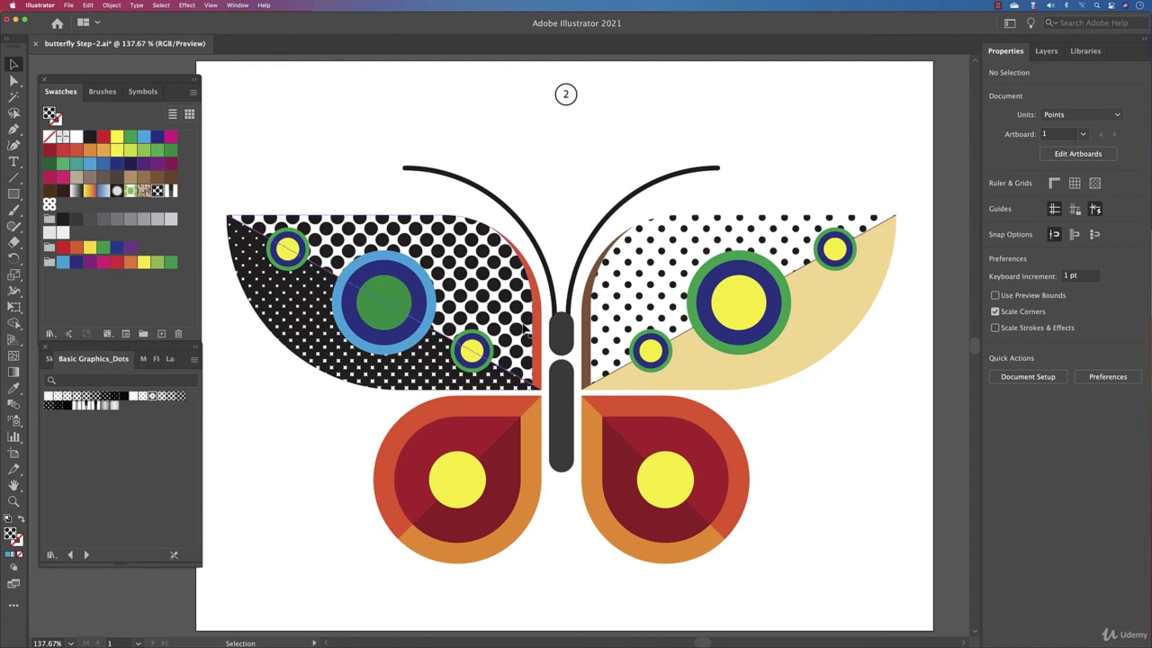
Step: Enlarge the upper left wing, undo the scaling, and glance through the swatch library list
{"action": "left_click", "coordinate": [495, 307]}
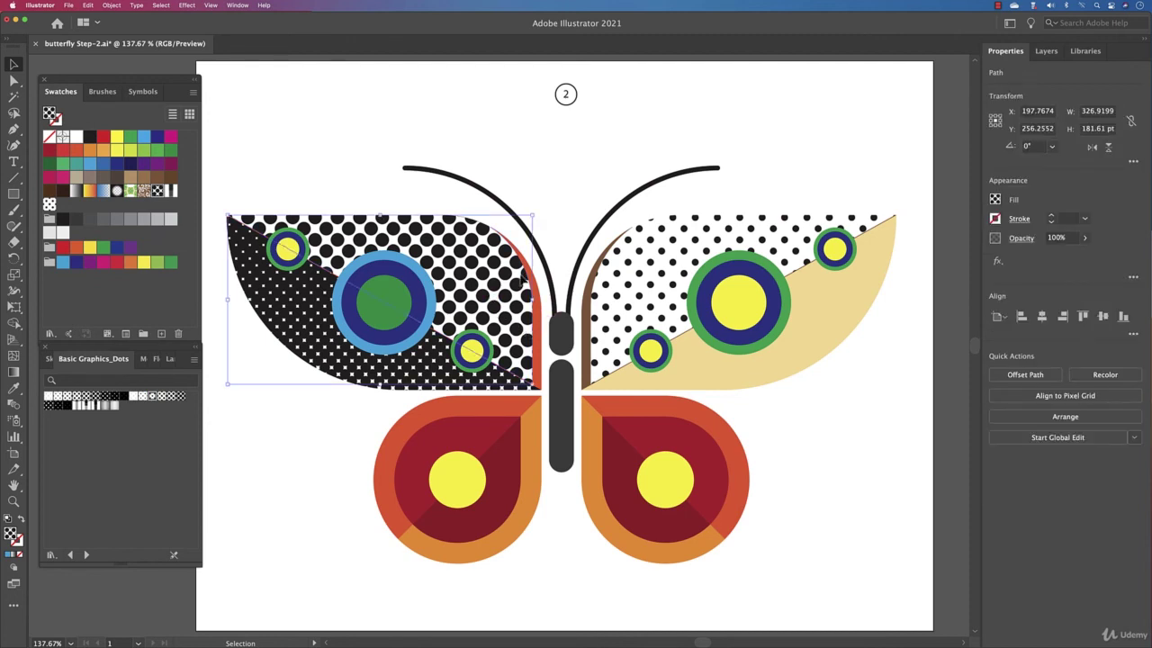
{"action": "left_click_drag", "start_coordinate": [532, 214], "coordinate": [595, 182]}
{"action": "key", "text": "a"}
{"action": "key", "text": "ctrl+z"}
{"action": "key", "text": "v"}
{"action": "left_click", "coordinate": [51, 554]}
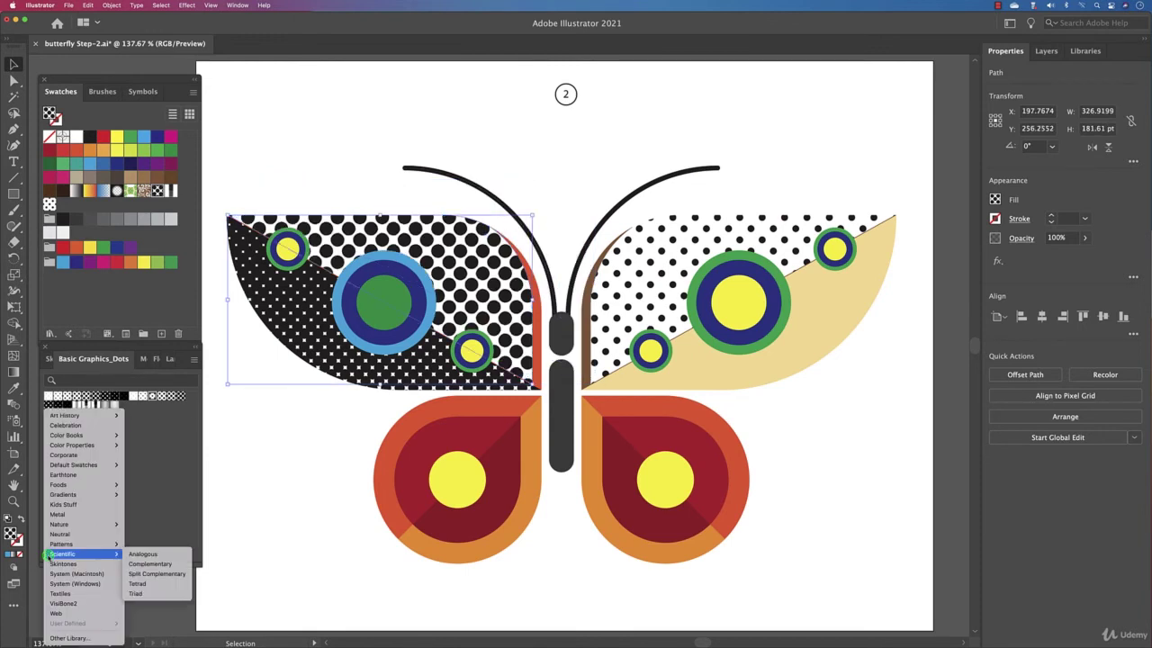
{"action": "left_click", "coordinate": [157, 501]}
Step: Undo the dot pattern fills, then add a Skintones library colour group to Swatches
{"action": "key", "text": "ctrl+z"}
{"action": "key", "text": "ctrl+z"}
{"action": "key", "text": "ctrl+z"}
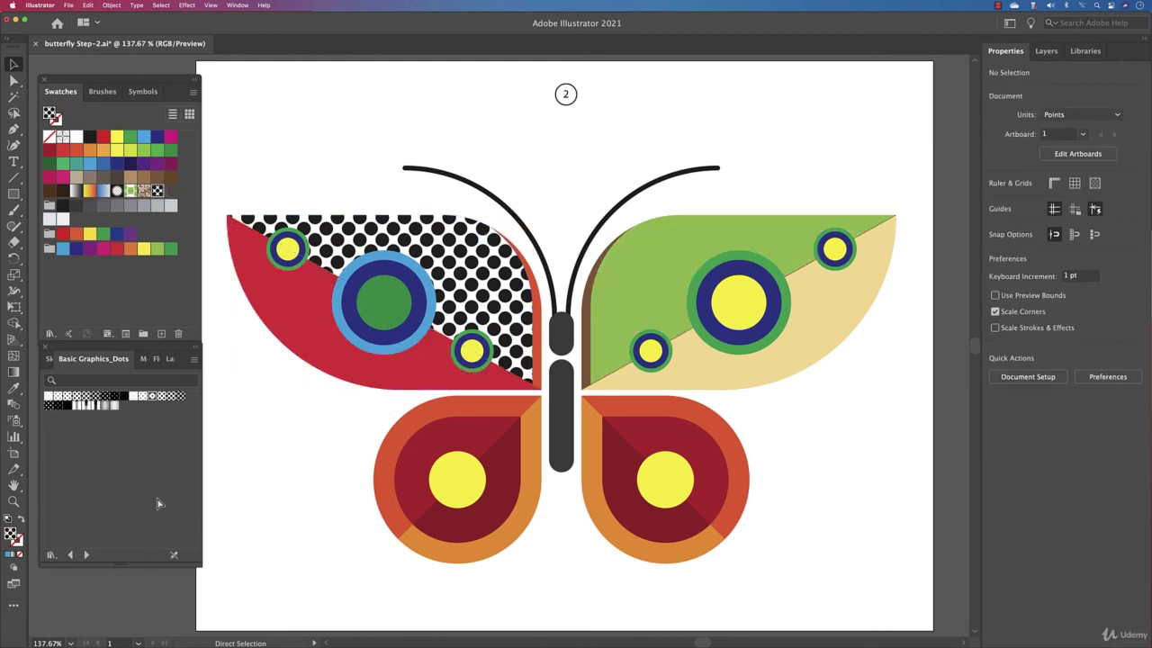
{"action": "key", "text": "ctrl+z"}
{"action": "left_click", "coordinate": [51, 554]}
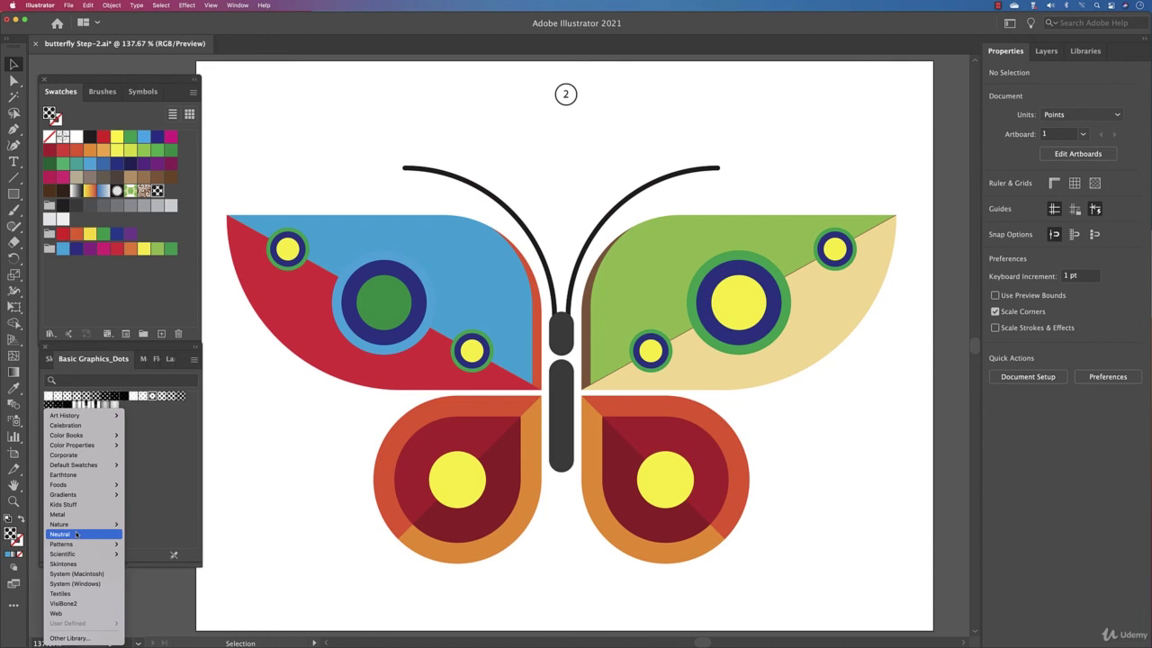
{"action": "left_click", "coordinate": [72, 564]}
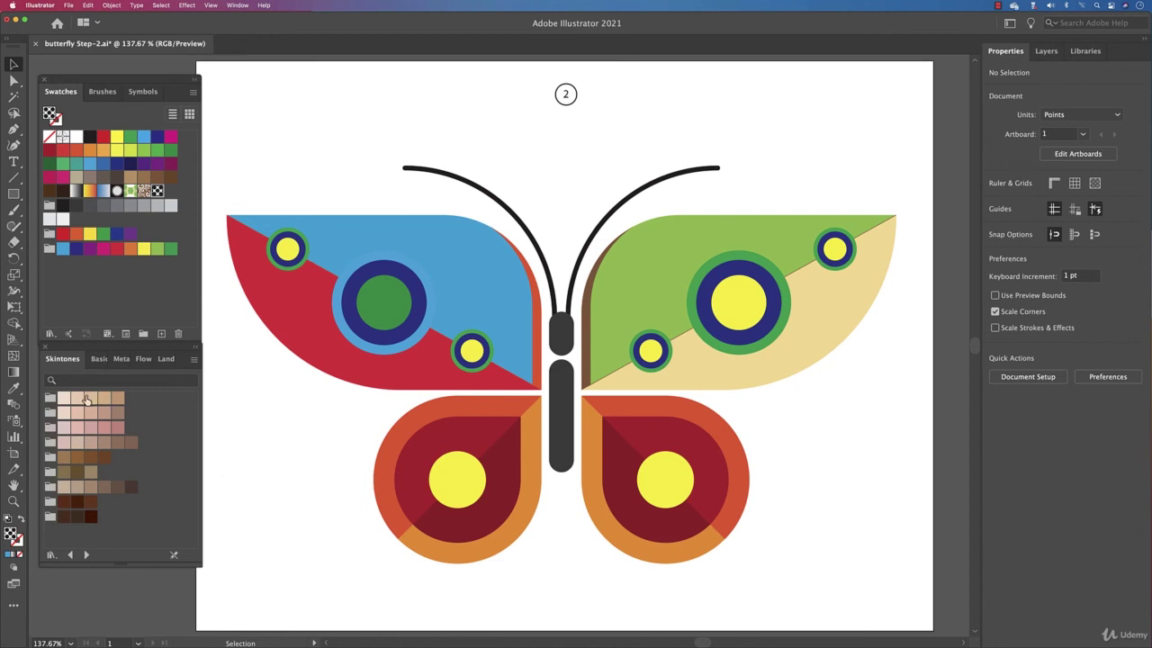
{"action": "left_click", "coordinate": [50, 487]}
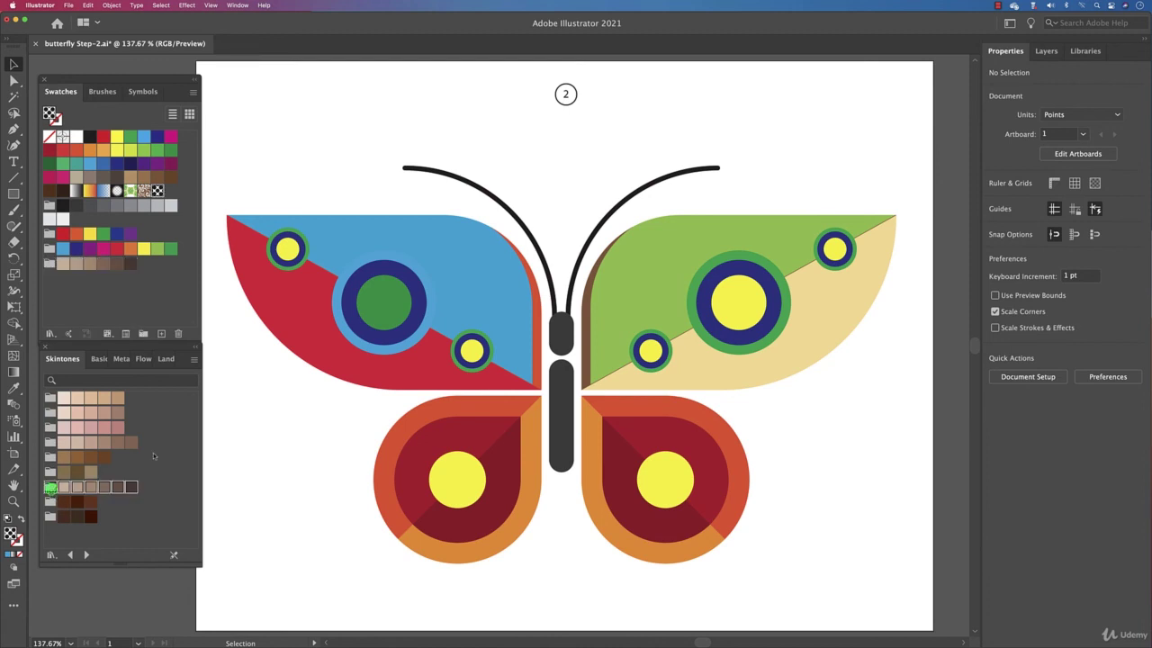